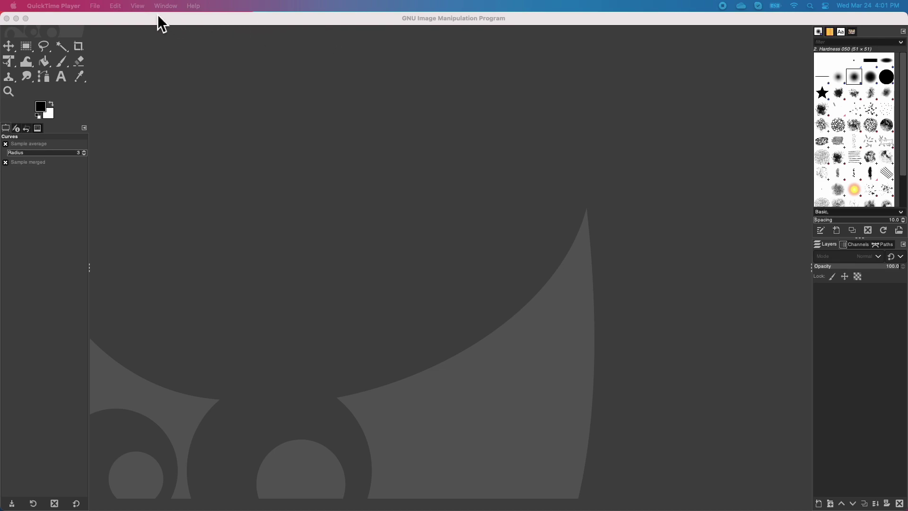
Step: Bring GIMP forward and open elvis_original.png from the photo folder
click(91, 16)
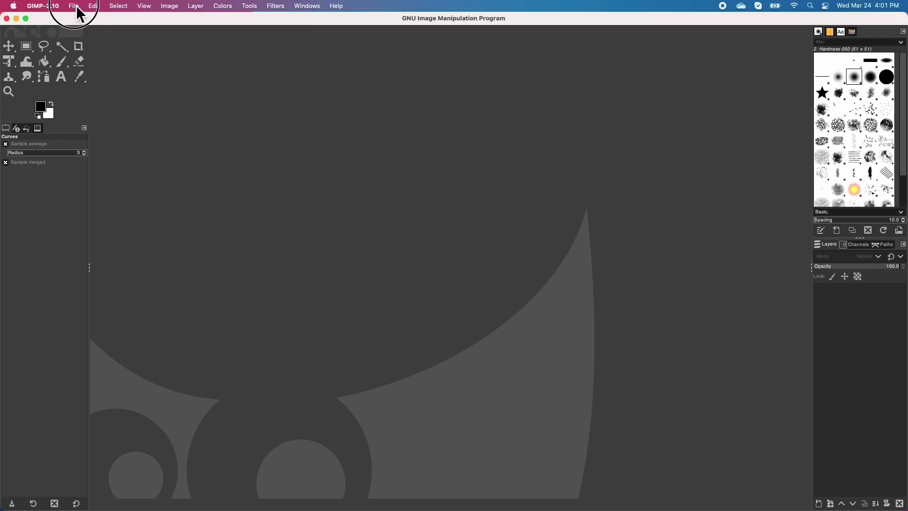
click(76, 5)
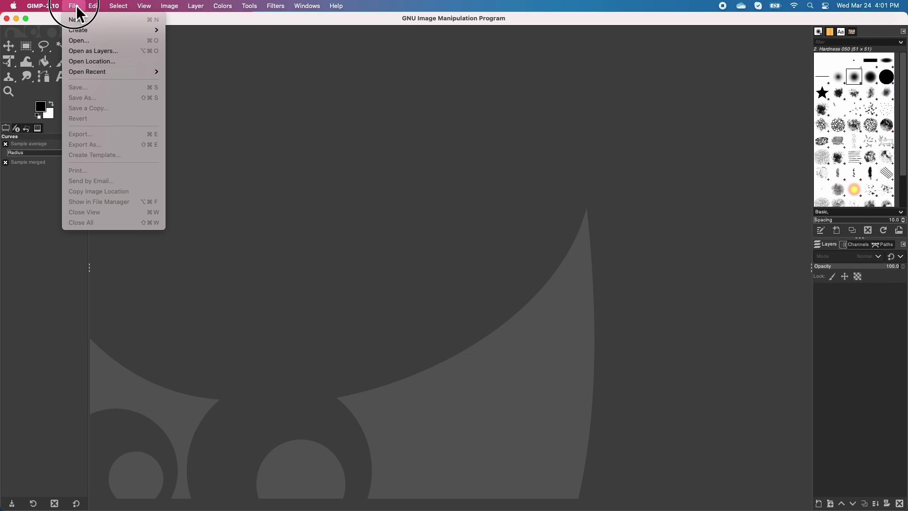
click(81, 44)
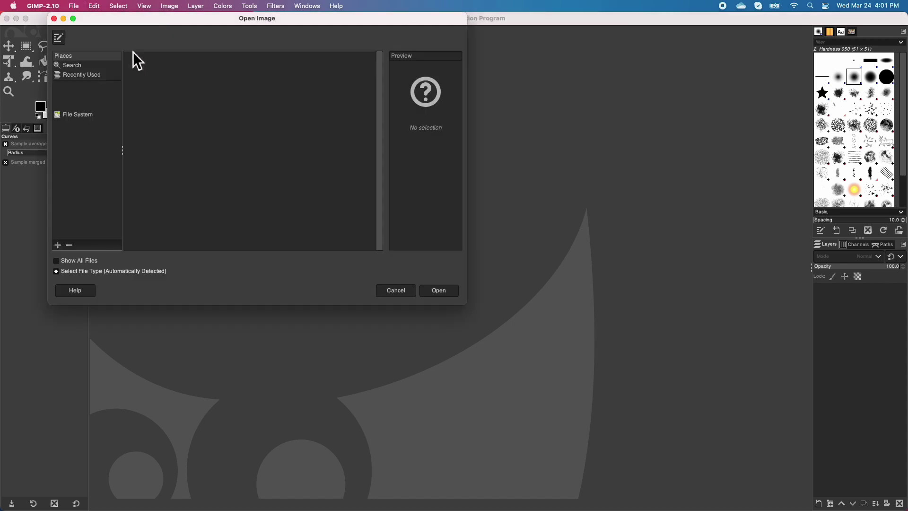
click(436, 292)
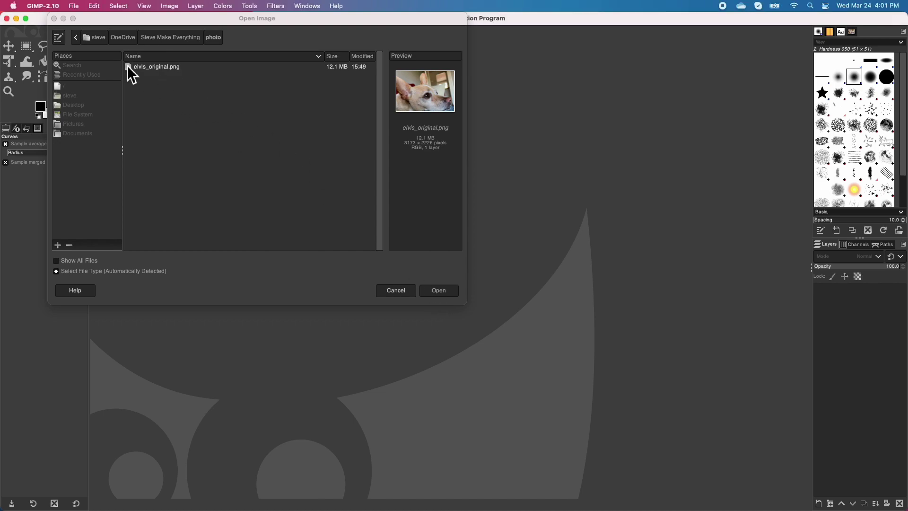
click(147, 65)
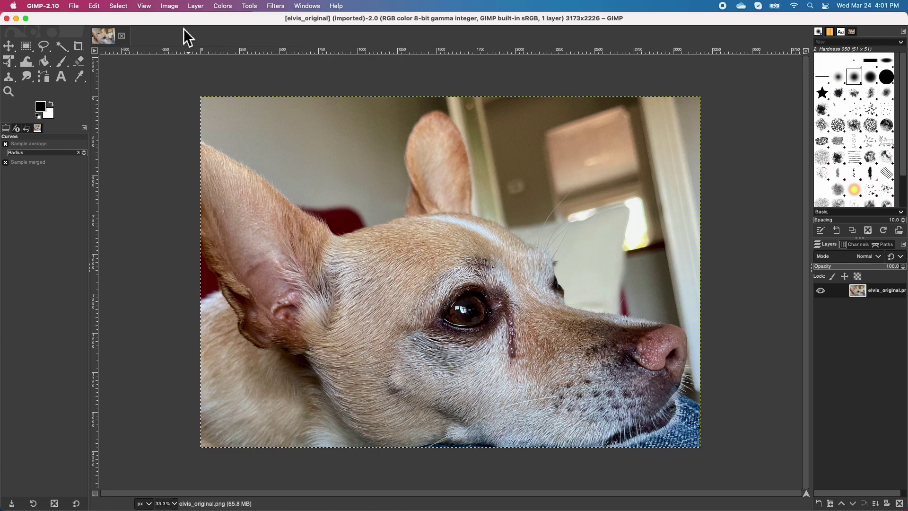
Step: Scale the image to 1460×1024 px at 150 pixels/in resolution
click(175, 8)
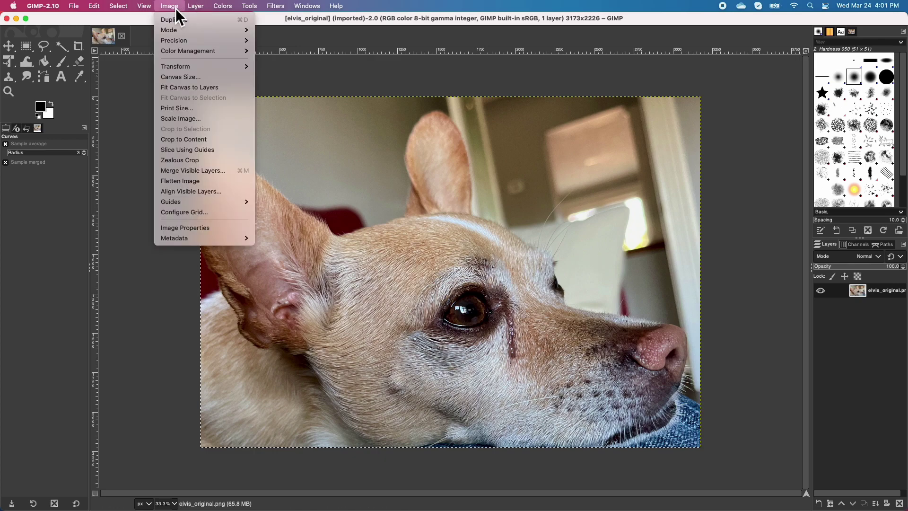
click(184, 119)
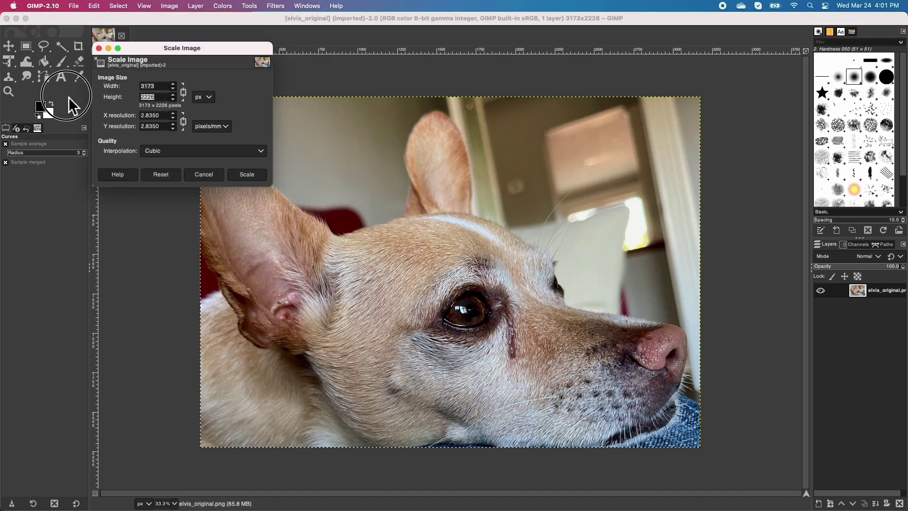
key(Tab)
text(1024)
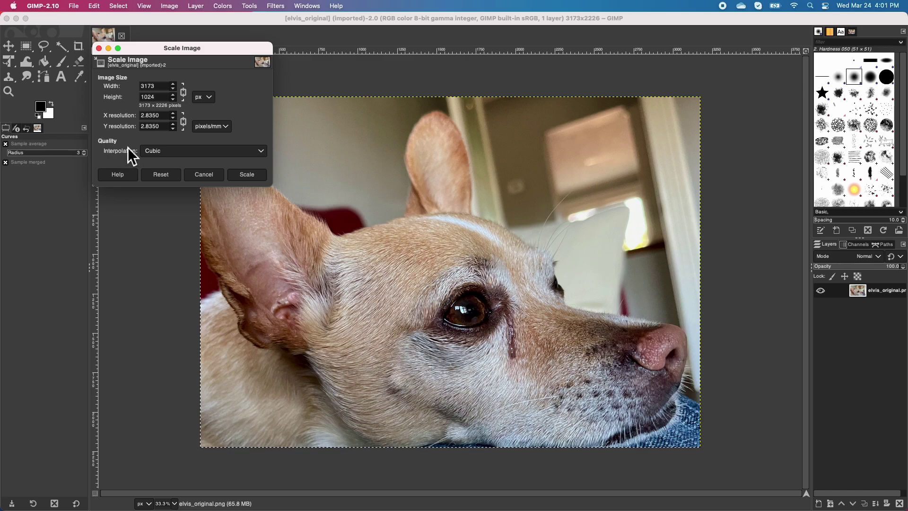
double_click(166, 86)
text(1460)
click(215, 127)
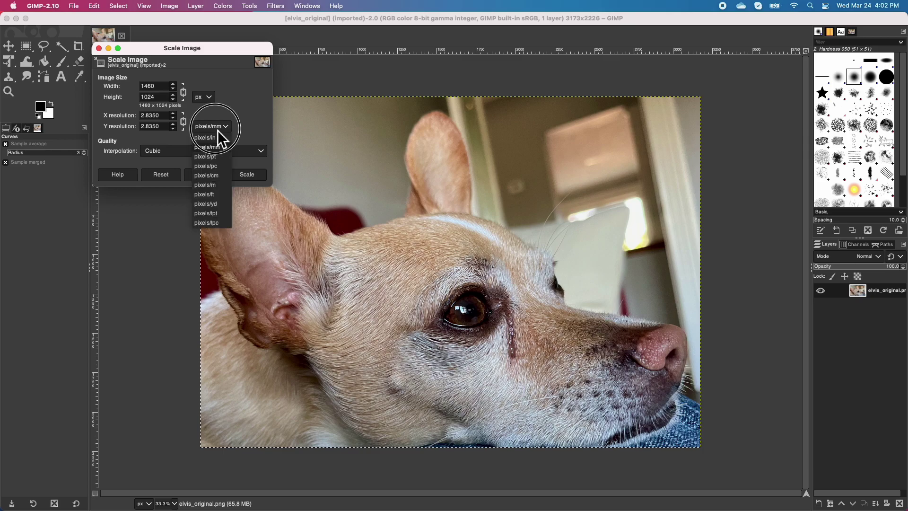
click(215, 140)
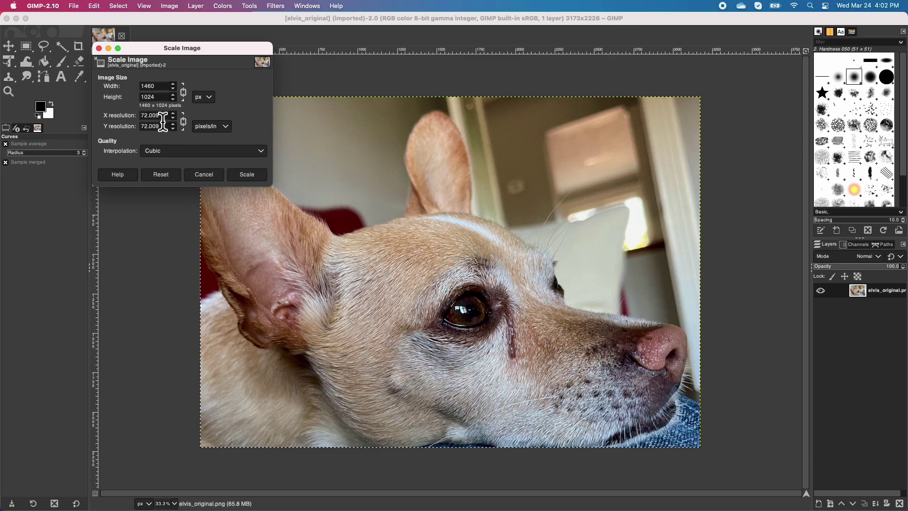
drag(162, 117, 126, 116)
text(150)
click(163, 134)
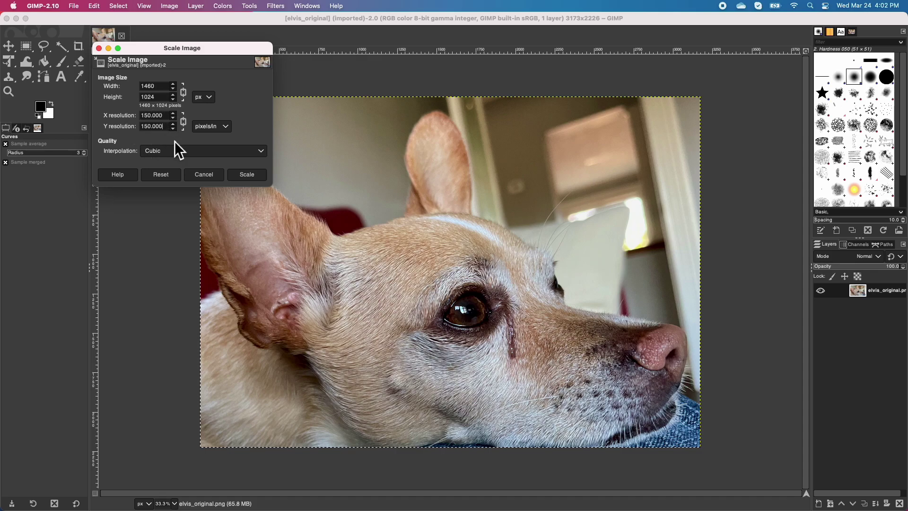
click(247, 174)
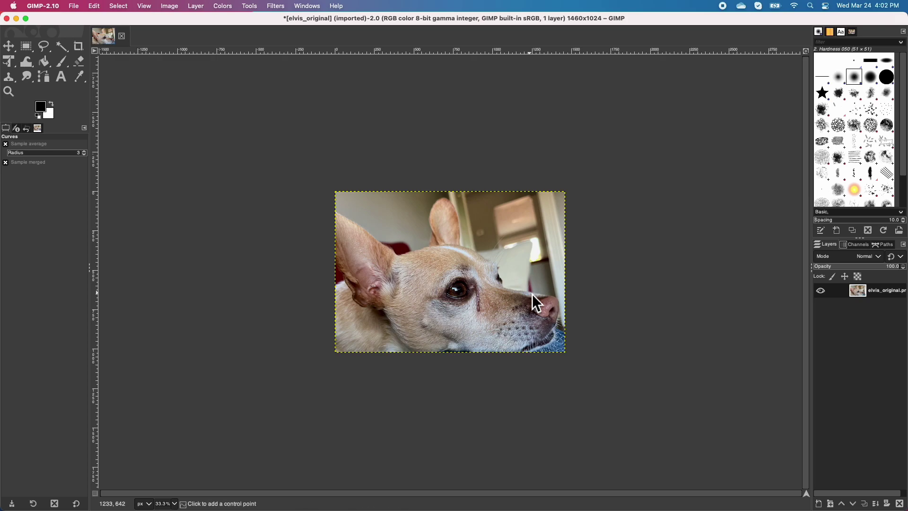
Step: Export the resized photo as elvis_original_print.png with the default PNG options
scroll(532, 294, up, 2)
scroll(539, 296, up, 2)
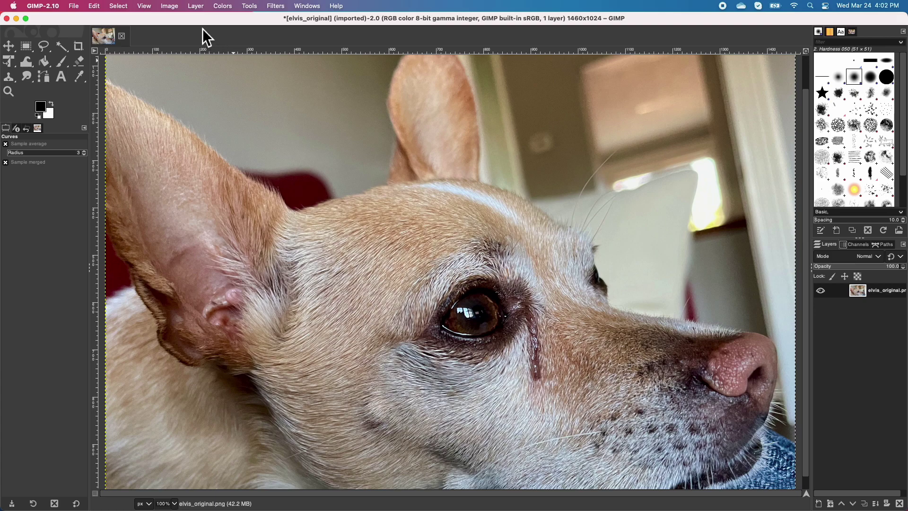
click(74, 7)
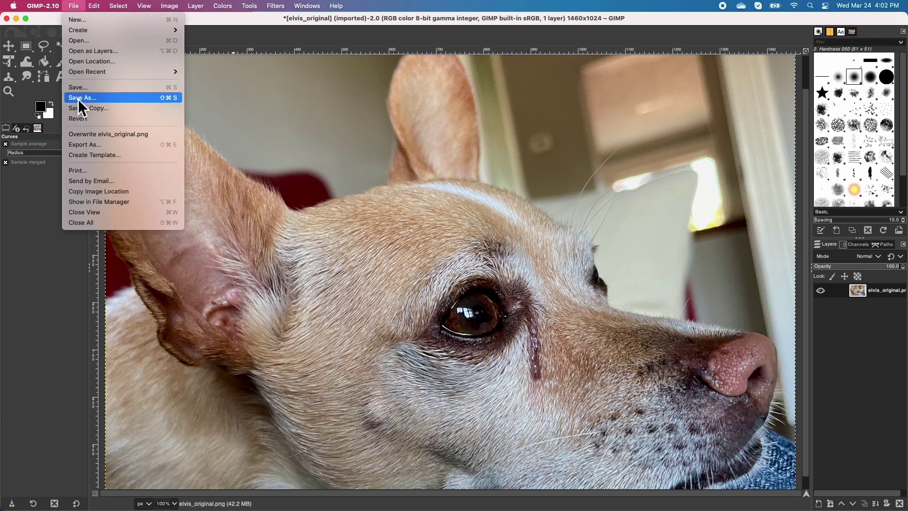
click(99, 145)
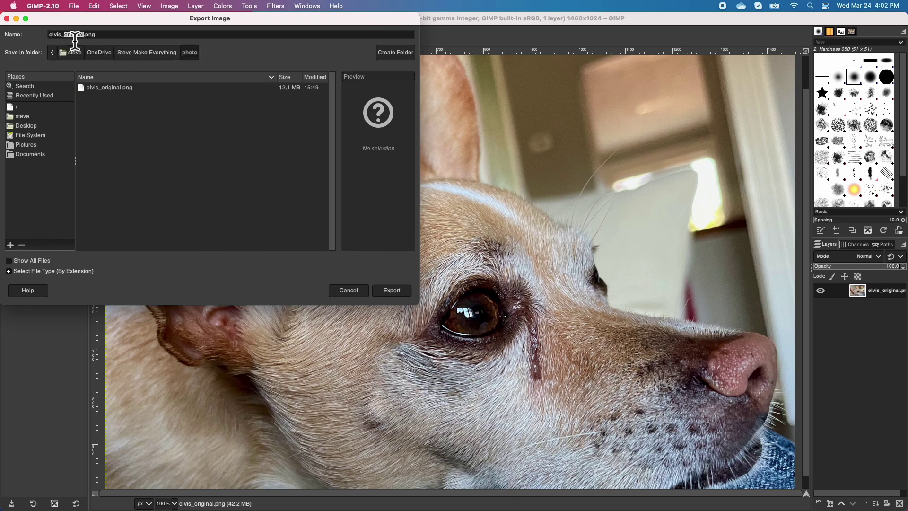
double_click(74, 35)
click(84, 35)
text(_print)
click(392, 291)
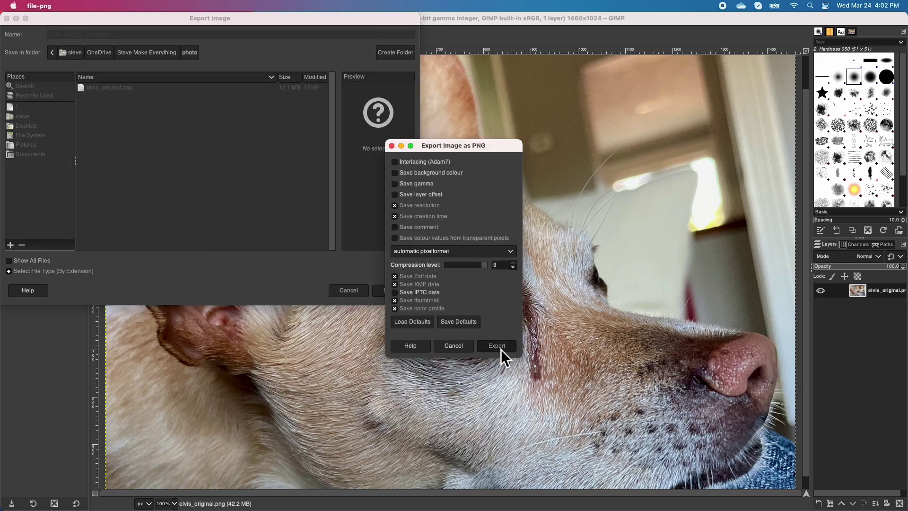
click(501, 348)
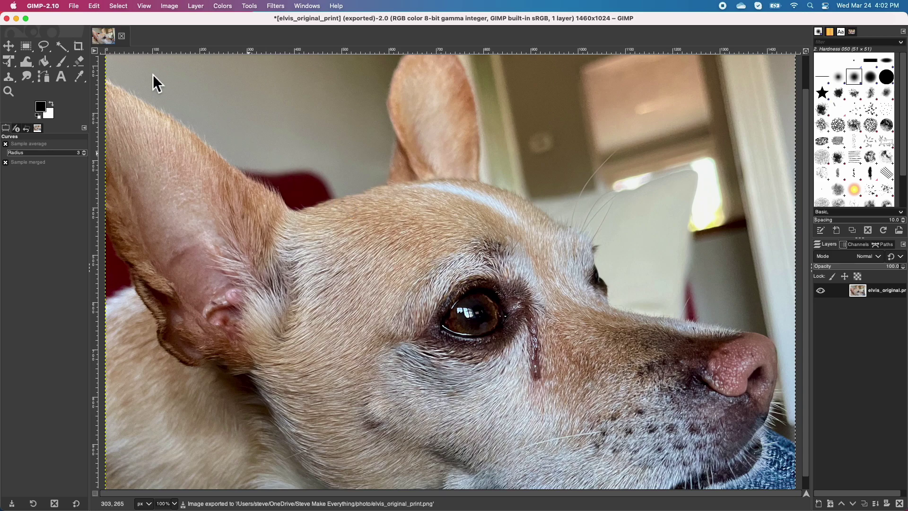
Step: Switch the image mode to Grayscale
click(76, 8)
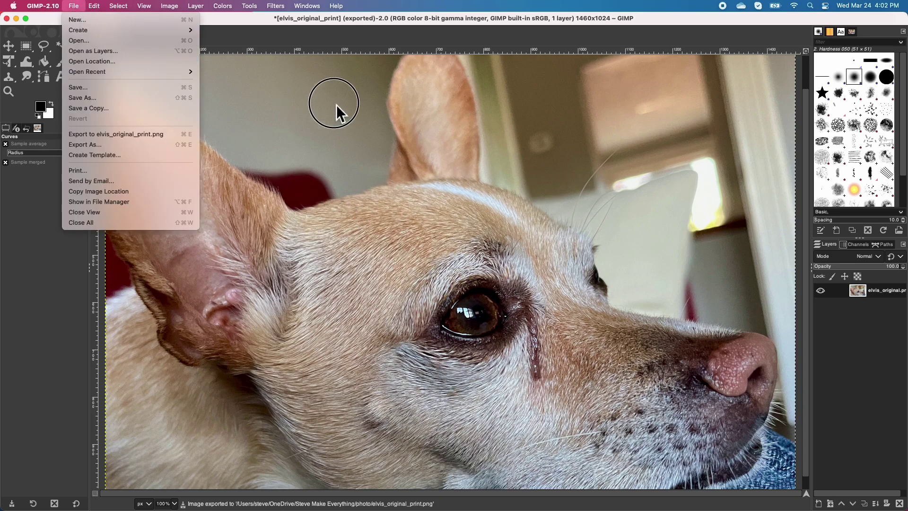
click(409, 216)
click(409, 213)
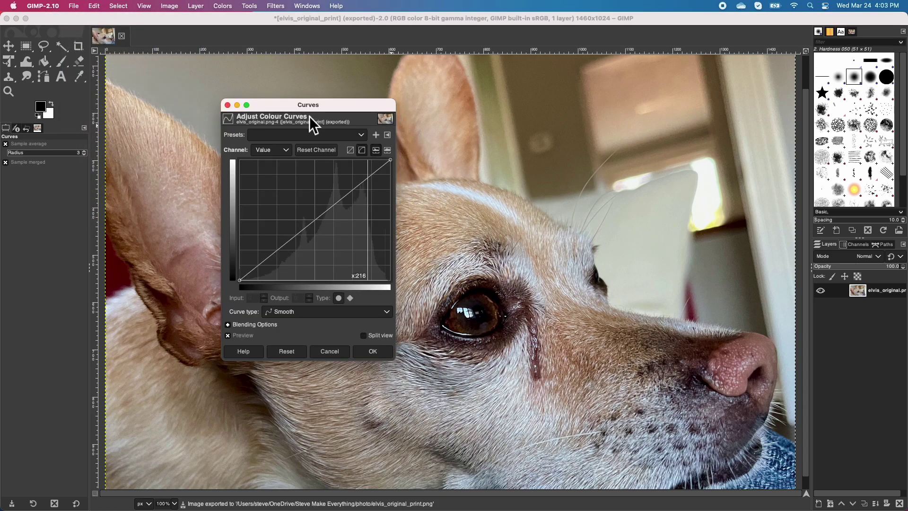
click(228, 105)
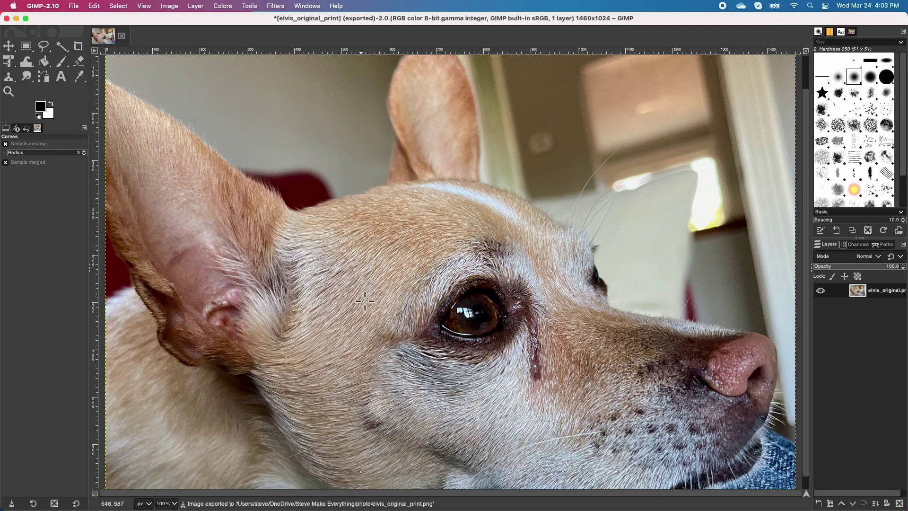
click(176, 5)
mouse_move(170, 31)
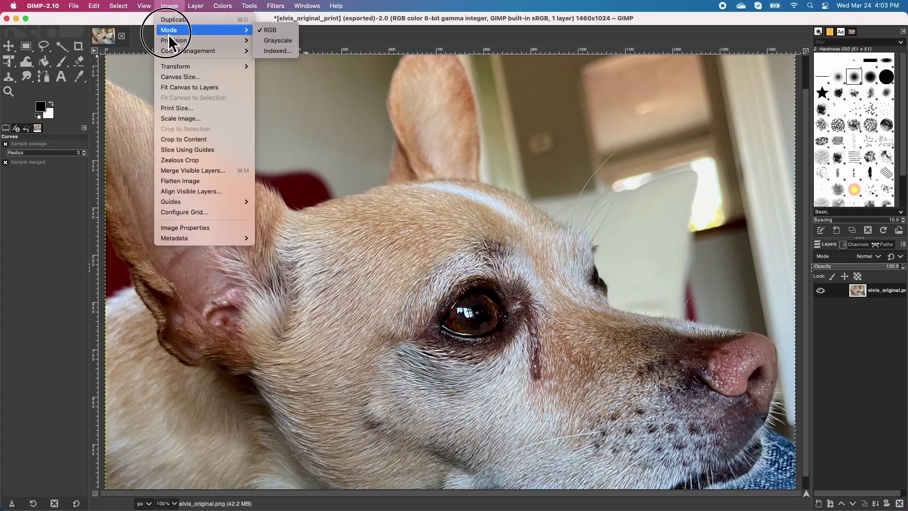
click(280, 42)
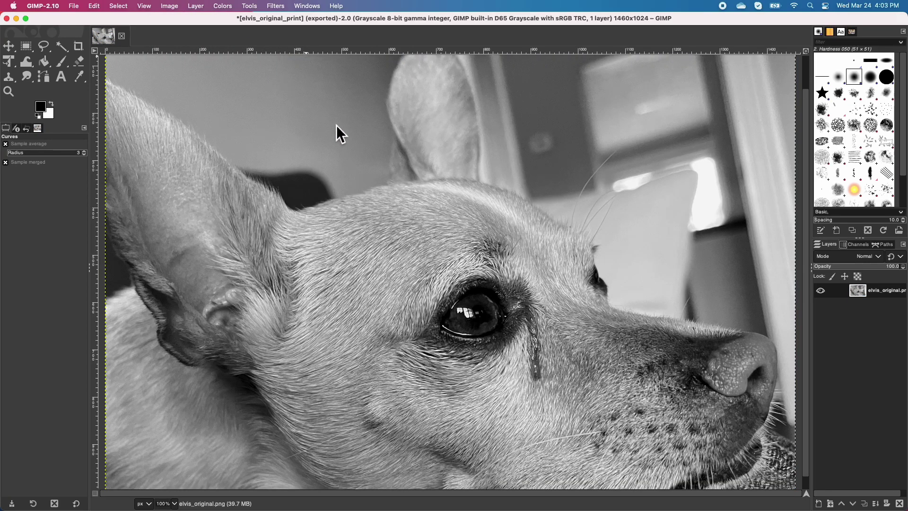
Step: Export the grayscale image as elvis_original_bw_print.png
click(74, 7)
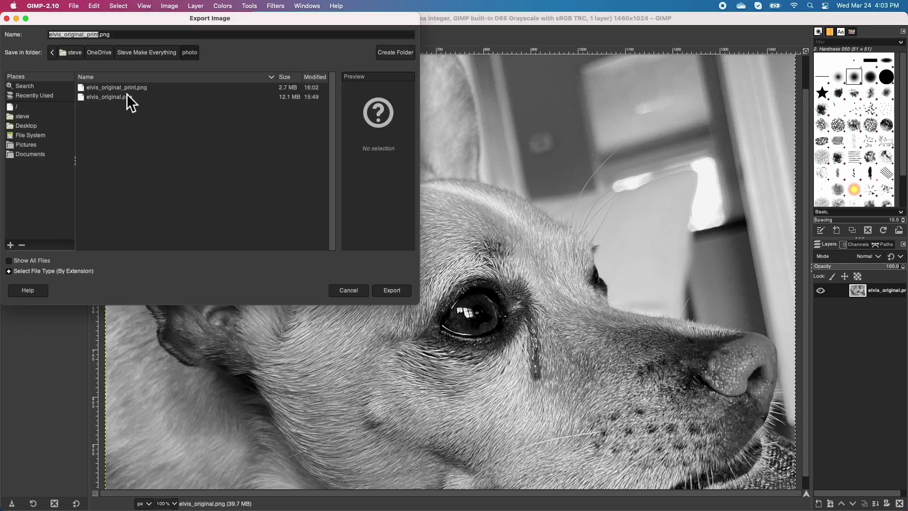
double_click(86, 35)
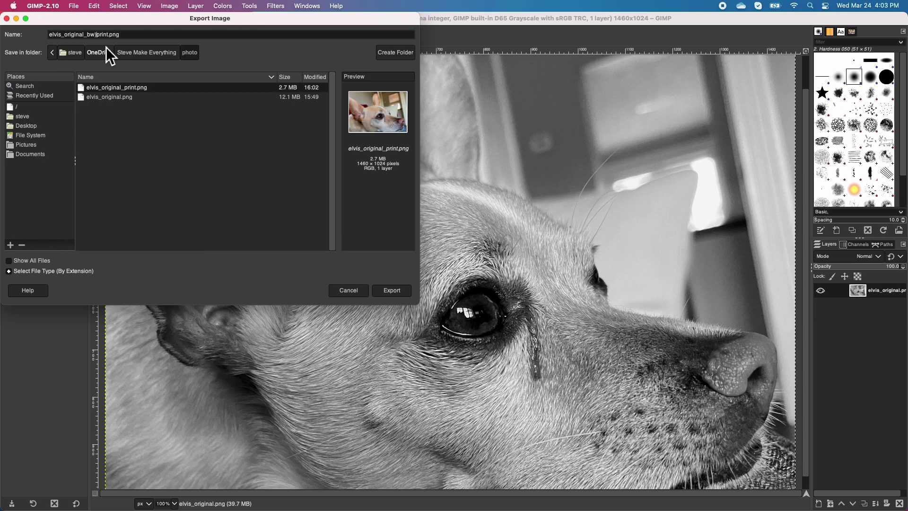
key(BackSpace)
text(_)
click(386, 293)
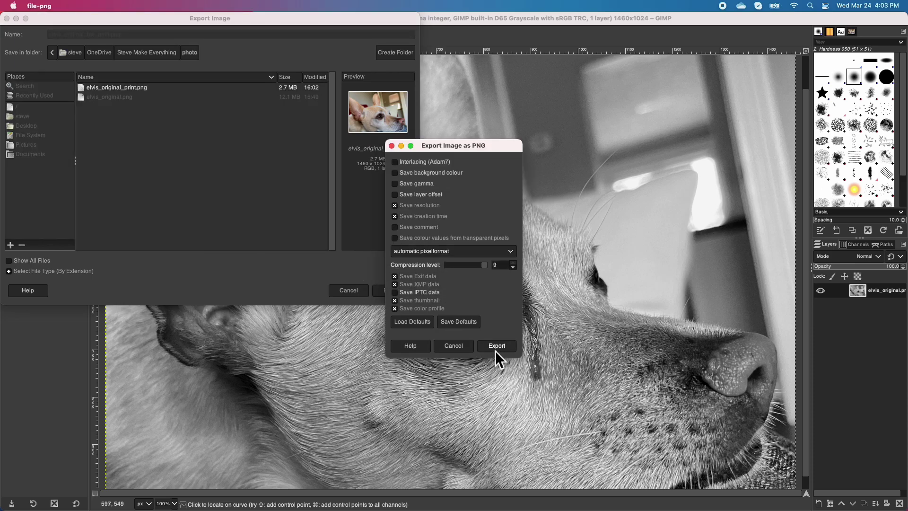
click(495, 349)
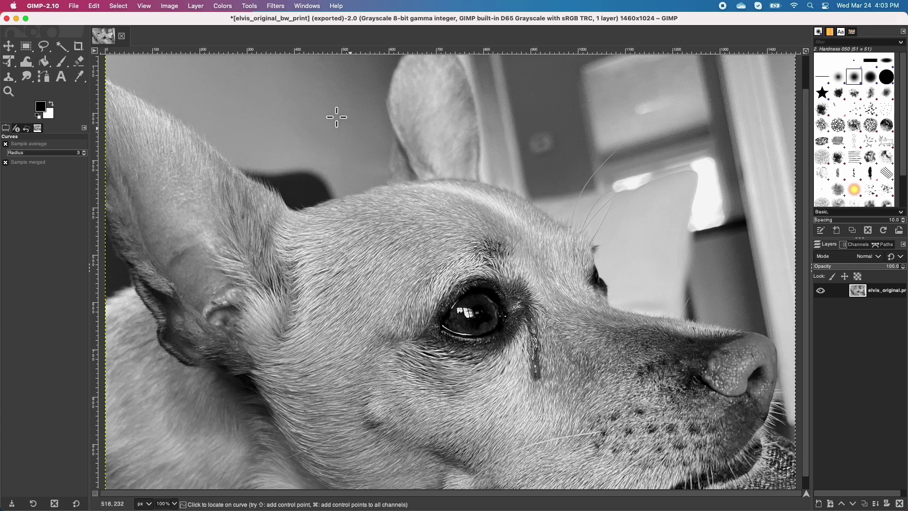
Step: Apply a Brightness-Contrast adjustment of brightness 29 and contrast 88
click(169, 6)
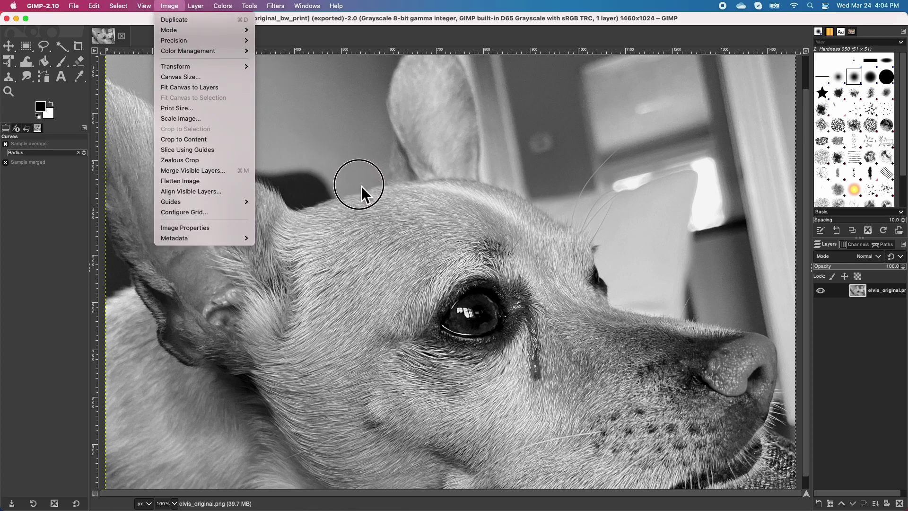
click(492, 327)
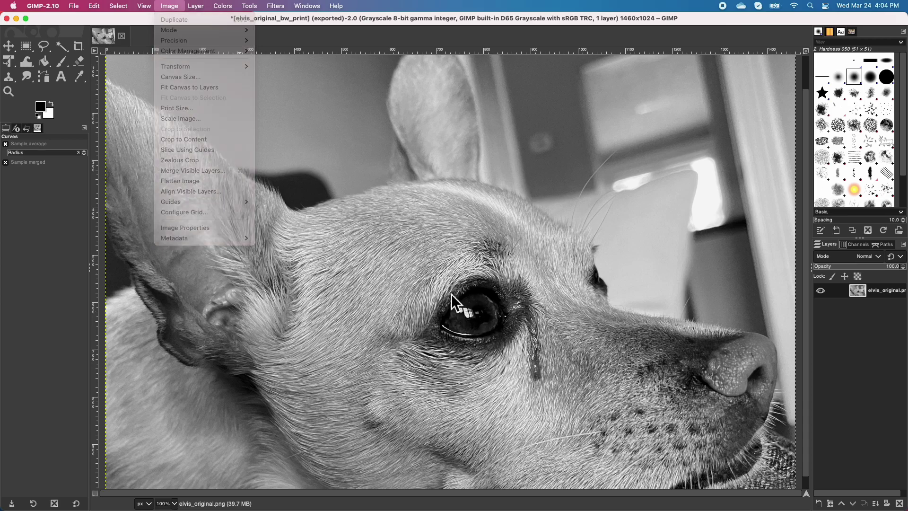
click(197, 7)
click(220, 5)
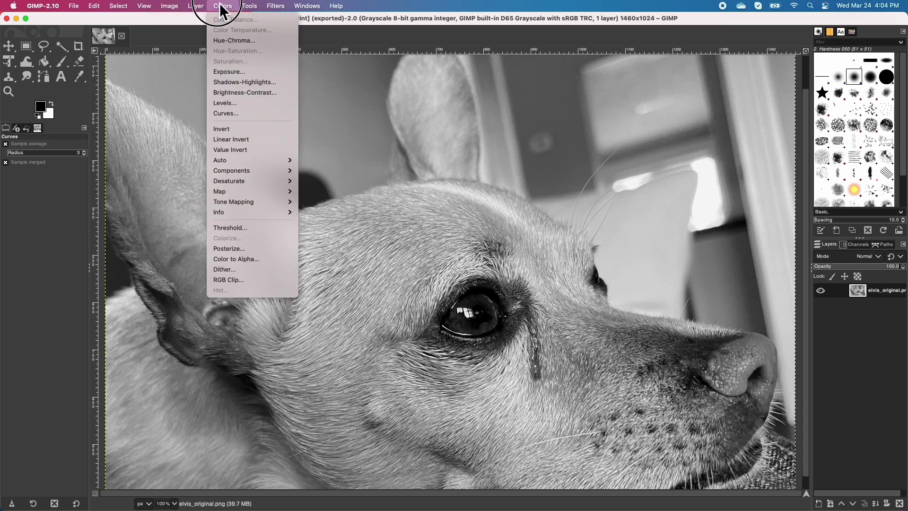
click(240, 93)
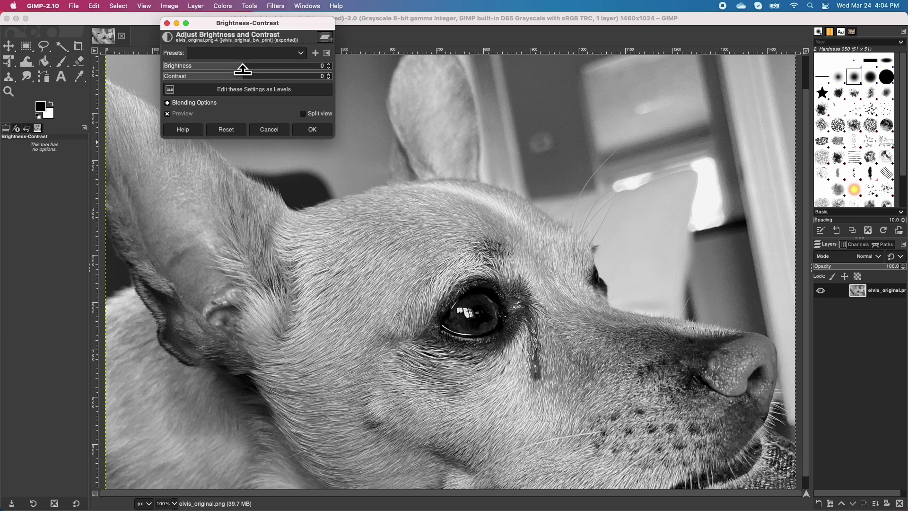
drag(243, 66, 280, 82)
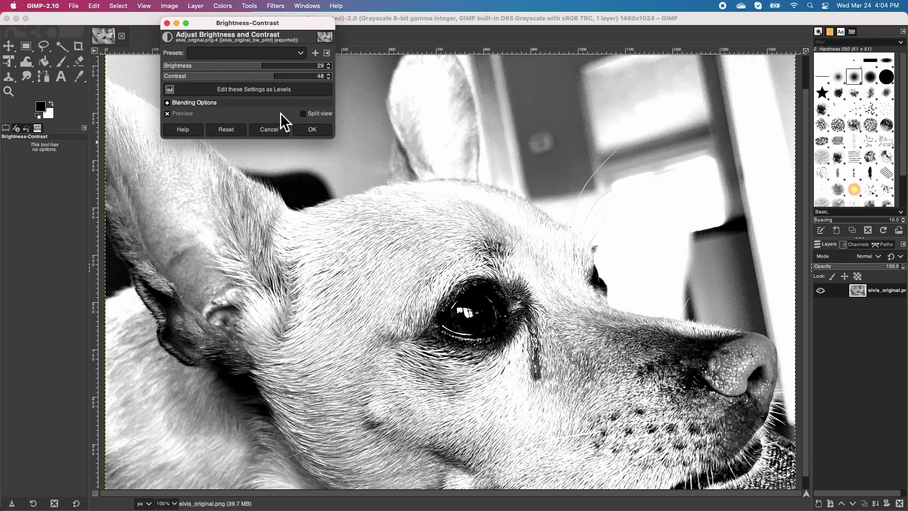
click(312, 129)
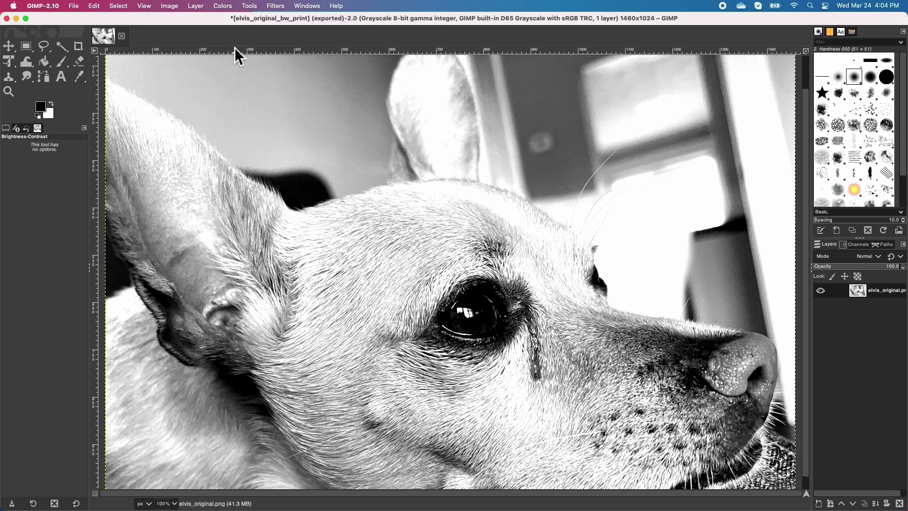
Step: Add Value curve points near 72/81 and 193/187 and apply the Curves adjustment
click(223, 7)
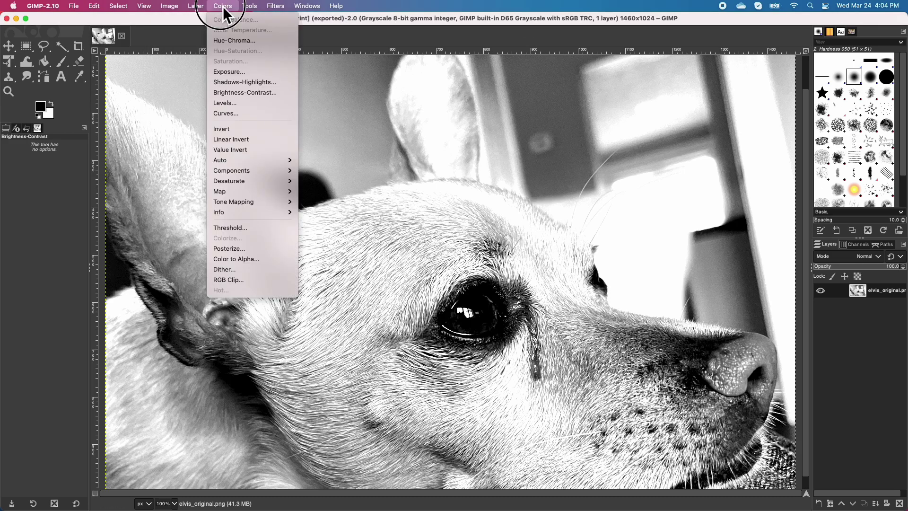
click(227, 116)
drag(286, 98, 90, 244)
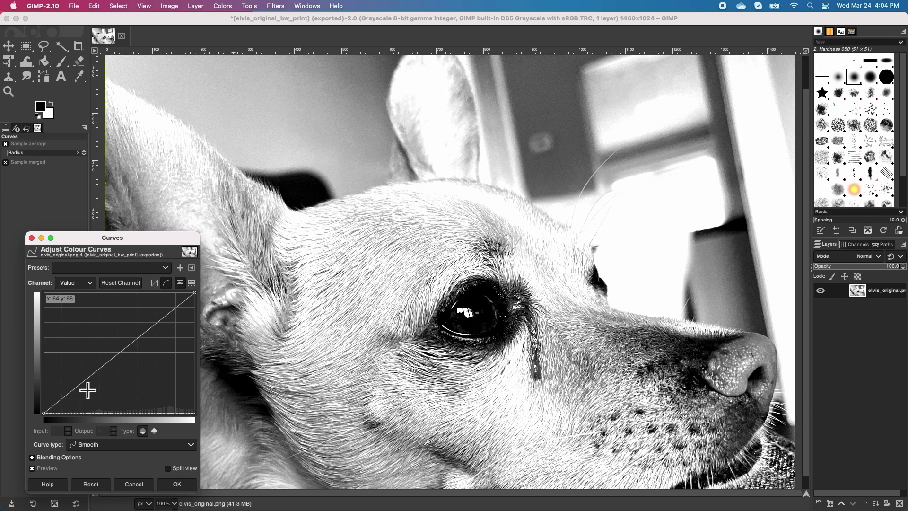
mouse_move(80, 380)
mouse_down()
mouse_move(95, 393)
mouse_move(81, 373)
mouse_up()
drag(152, 322, 164, 341)
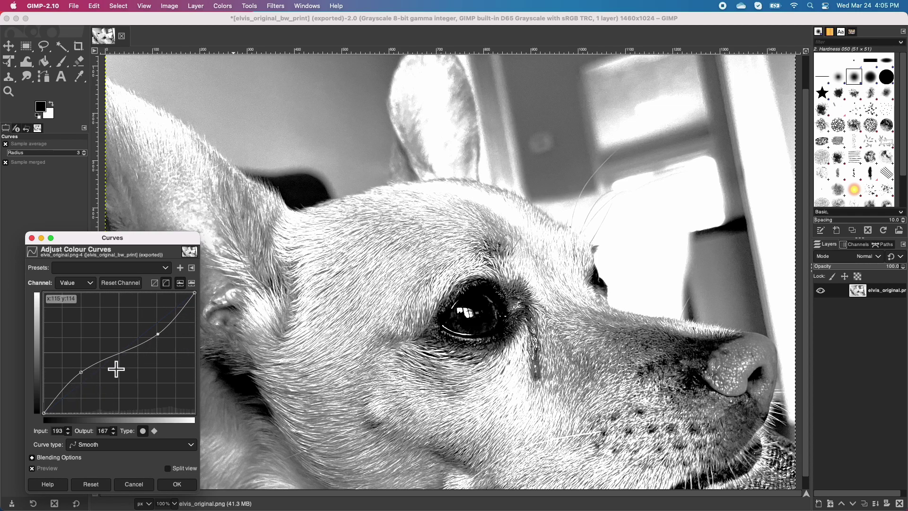
mouse_move(90, 376)
mouse_down()
mouse_move(74, 354)
mouse_move(92, 380)
mouse_up()
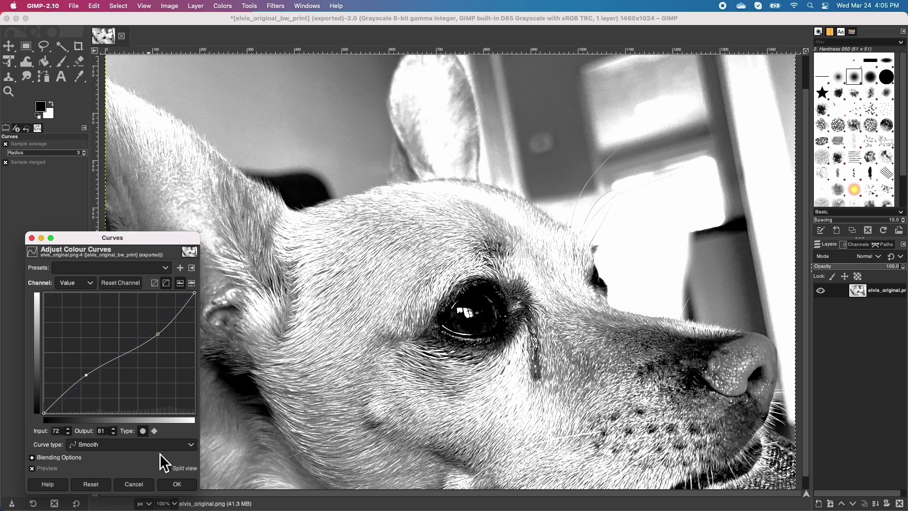
click(179, 484)
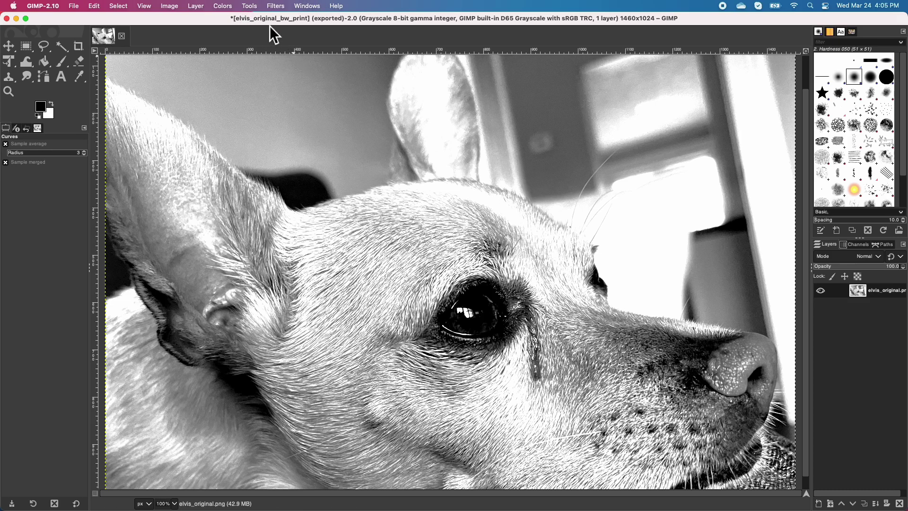
Step: Apply another Brightness-Contrast adjustment with brightness 46 and contrast 0
click(226, 7)
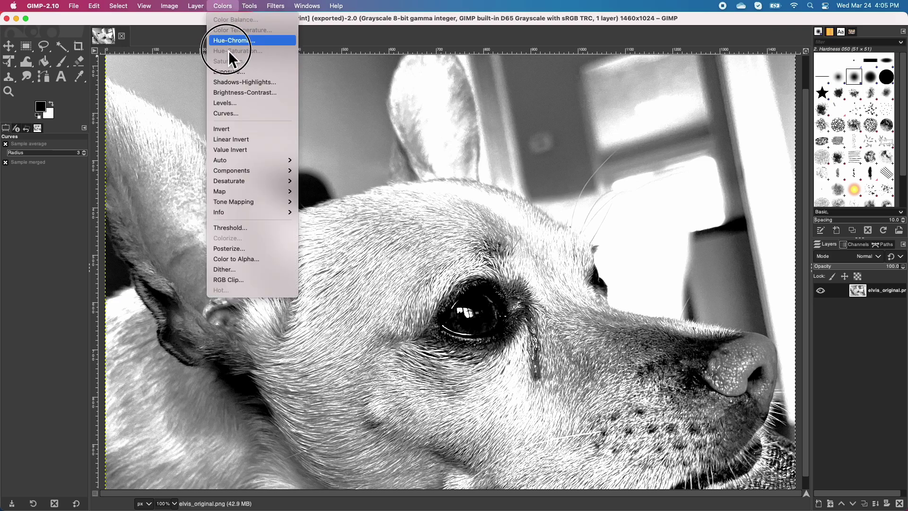
click(247, 93)
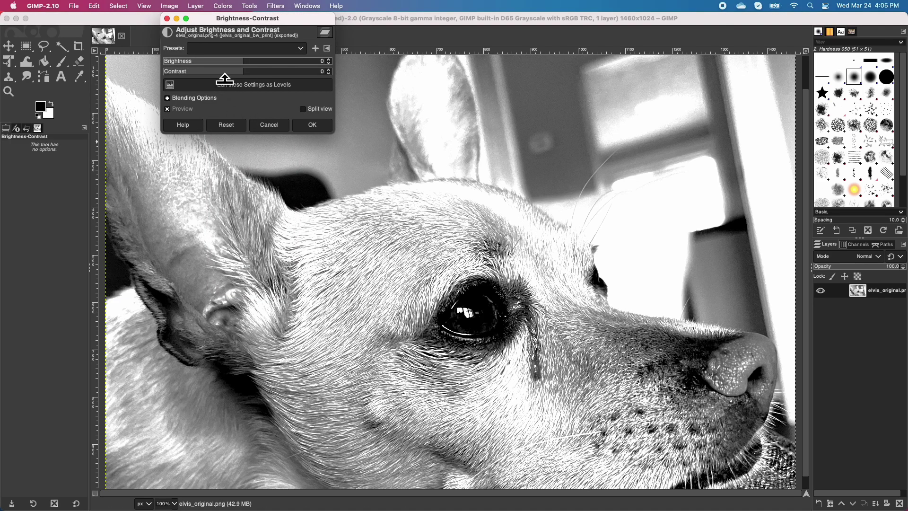
click(244, 61)
drag(244, 62, 288, 64)
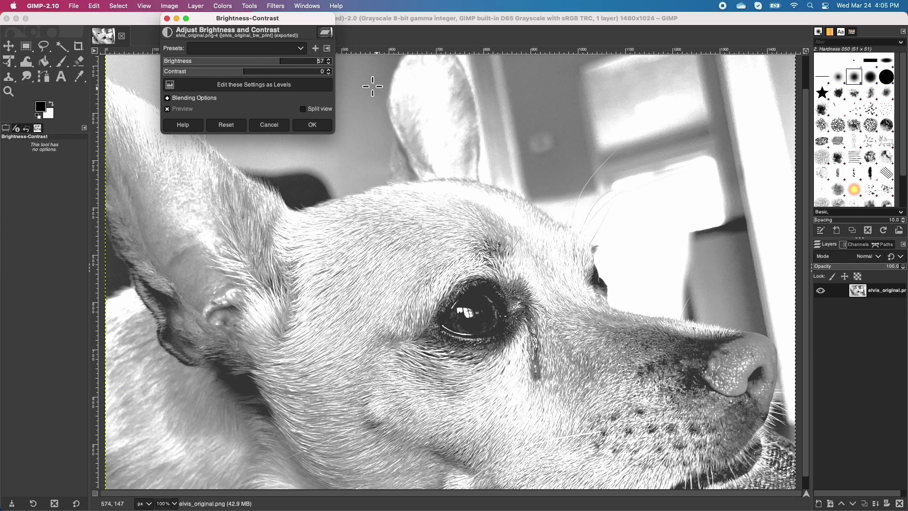
drag(285, 63, 281, 64)
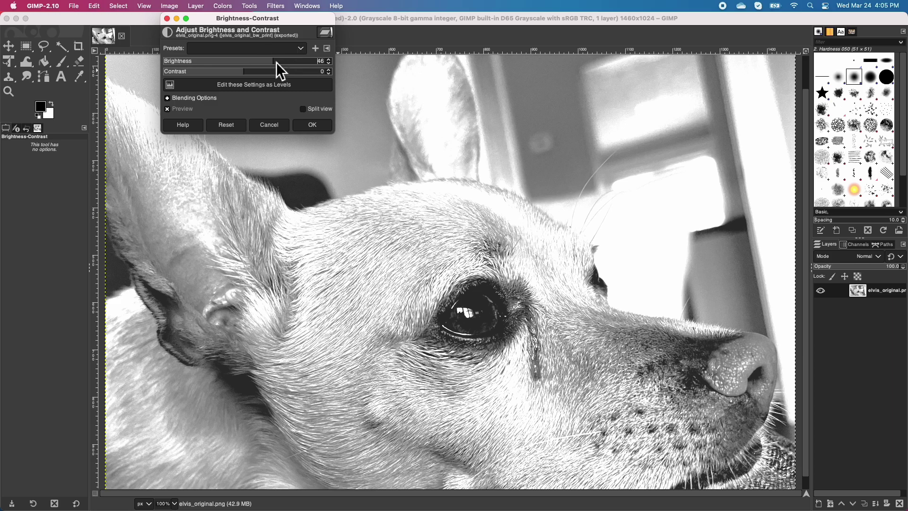
click(317, 126)
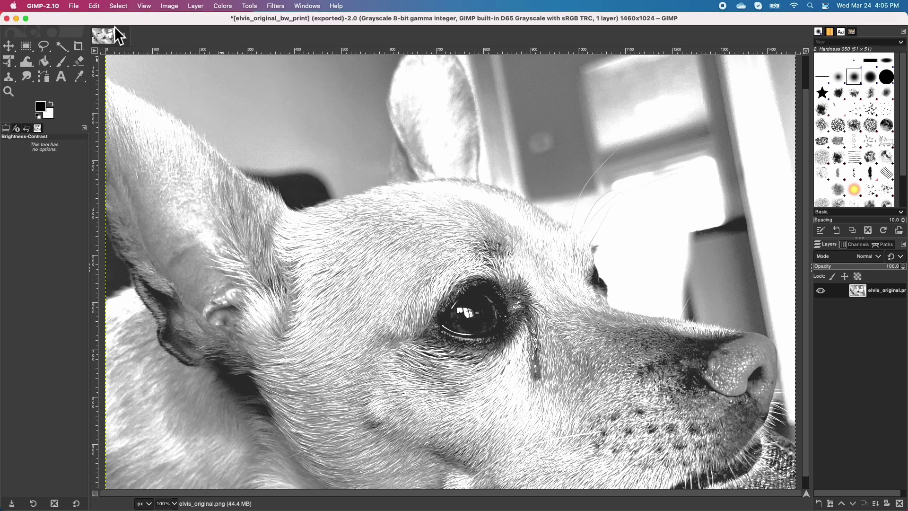
Step: Convert to an indexed black-and-white (1-bit) palette with Floyd-Steinberg (normal) dithering
click(170, 6)
mouse_move(174, 30)
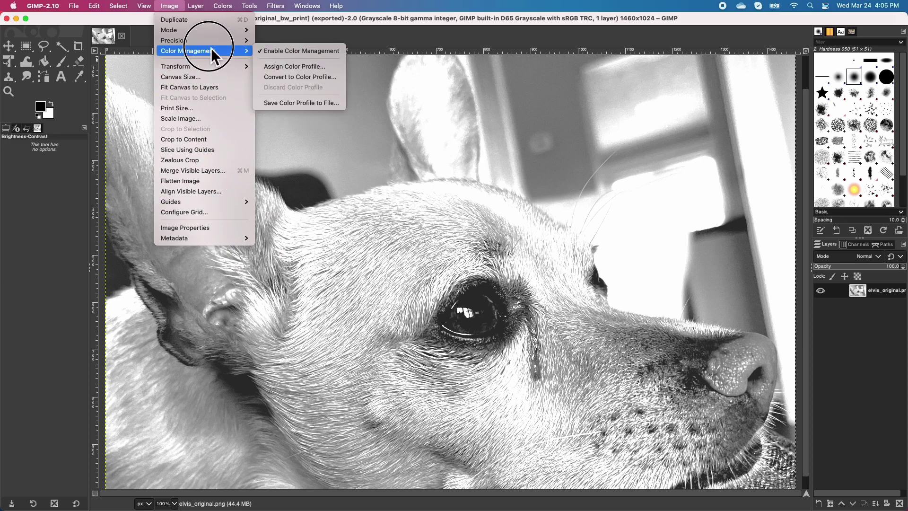
mouse_move(203, 33)
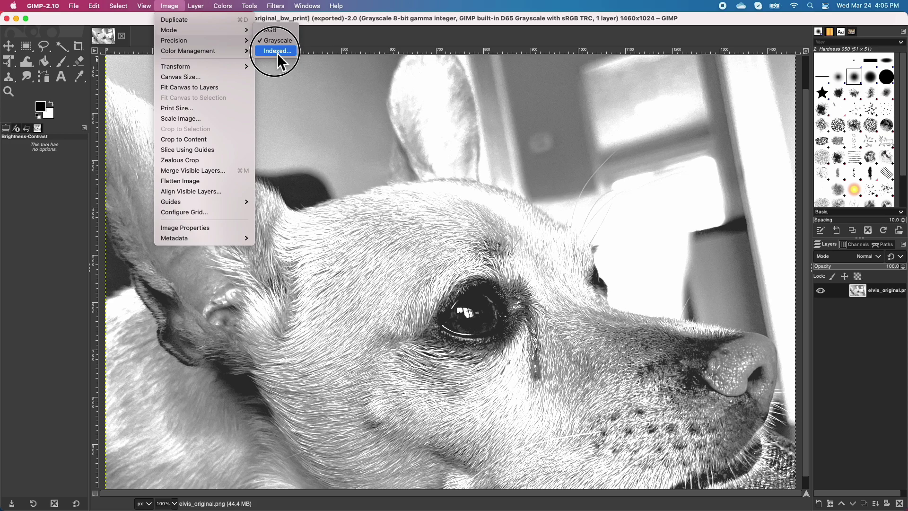
click(277, 51)
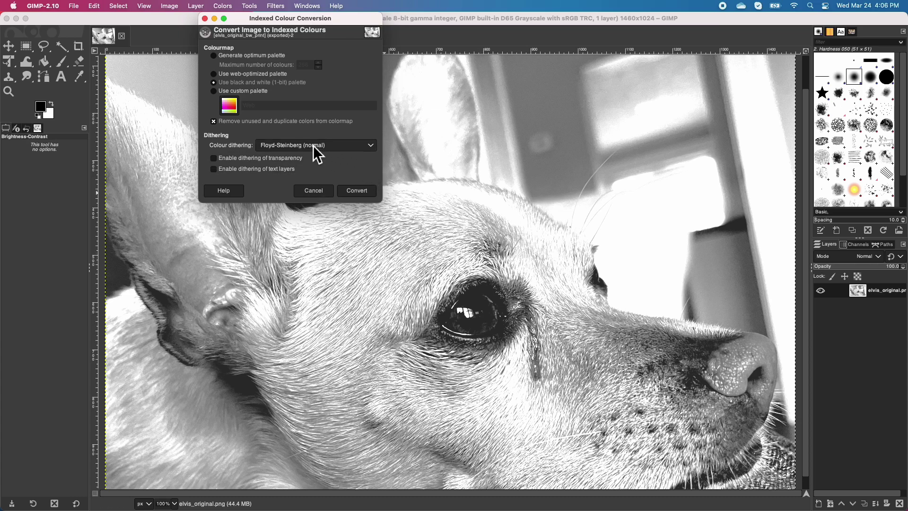
click(299, 147)
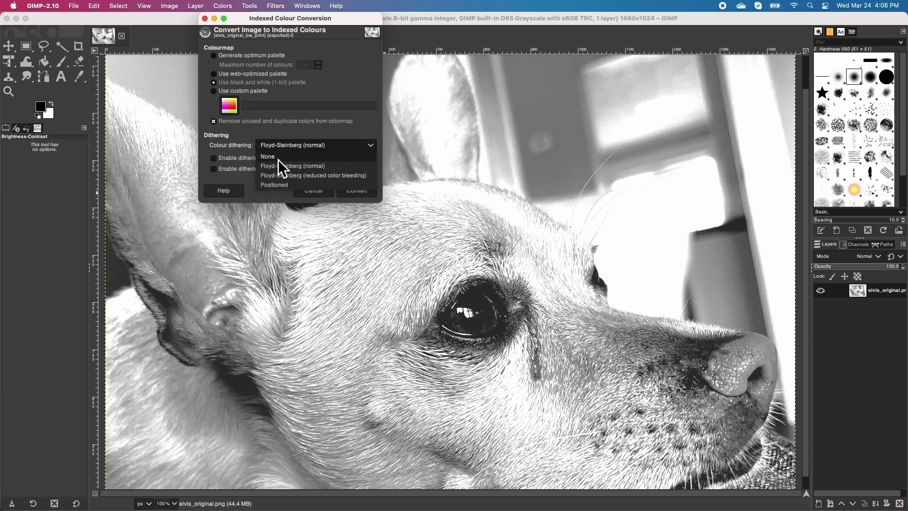
click(288, 168)
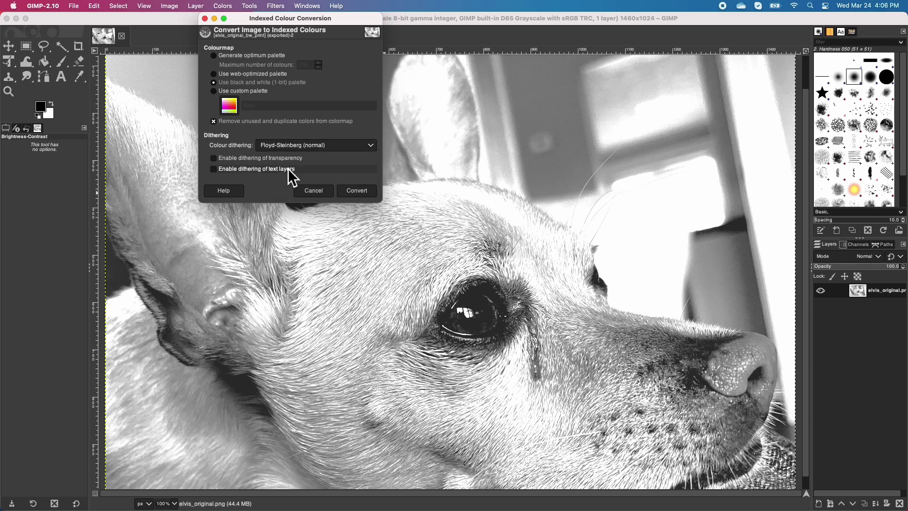
click(357, 192)
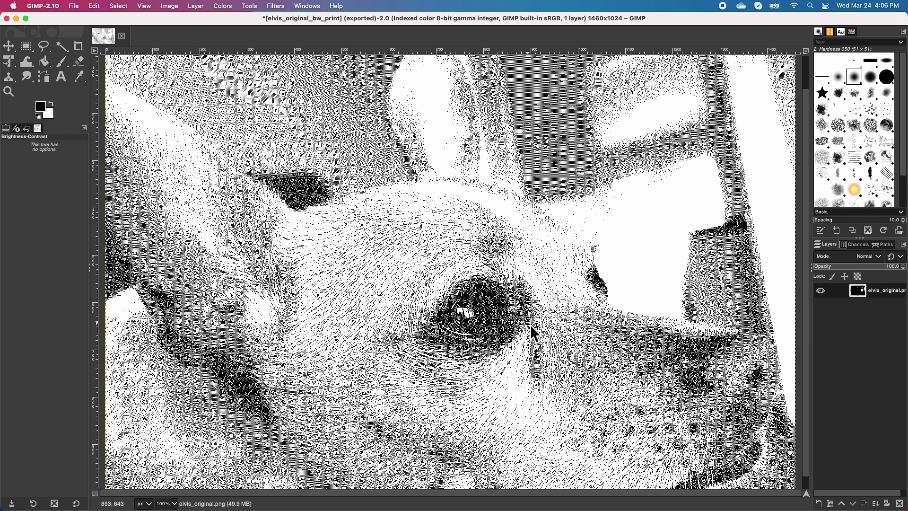
scroll(533, 333, up, 3)
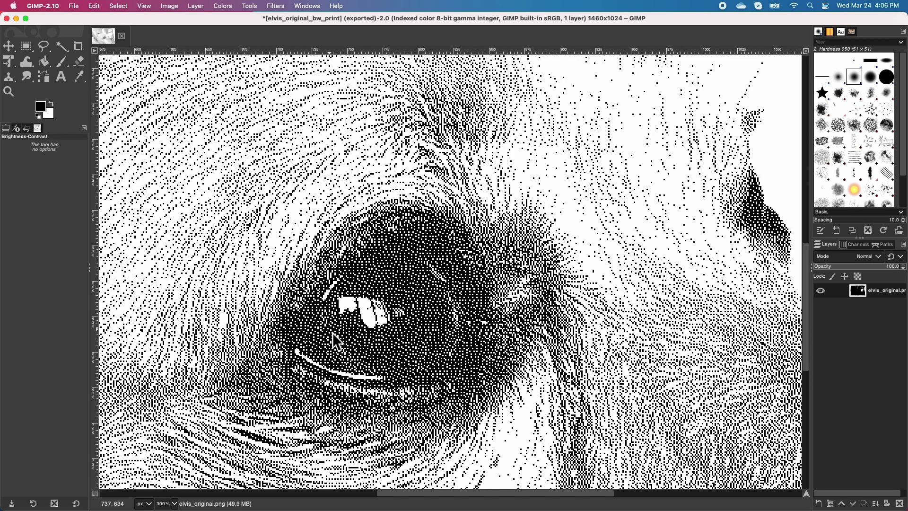
scroll(336, 343, down, 1)
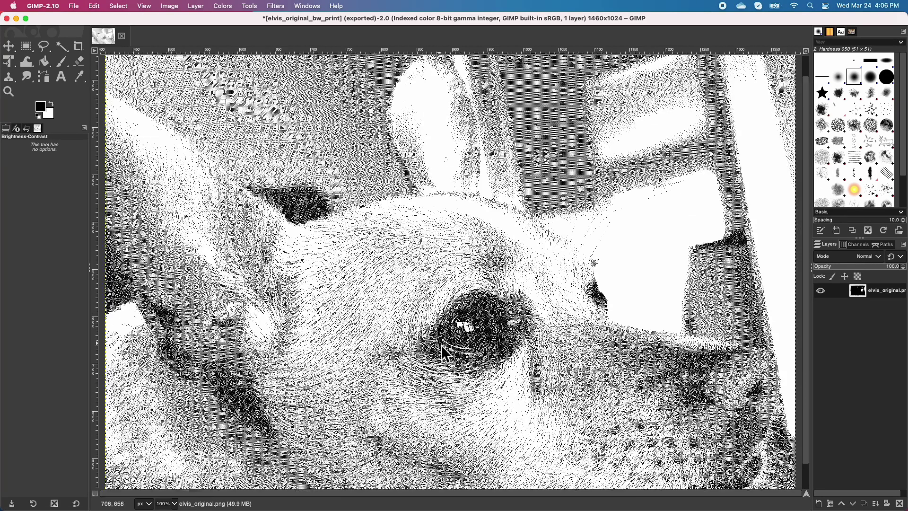
scroll(442, 354, down, 2)
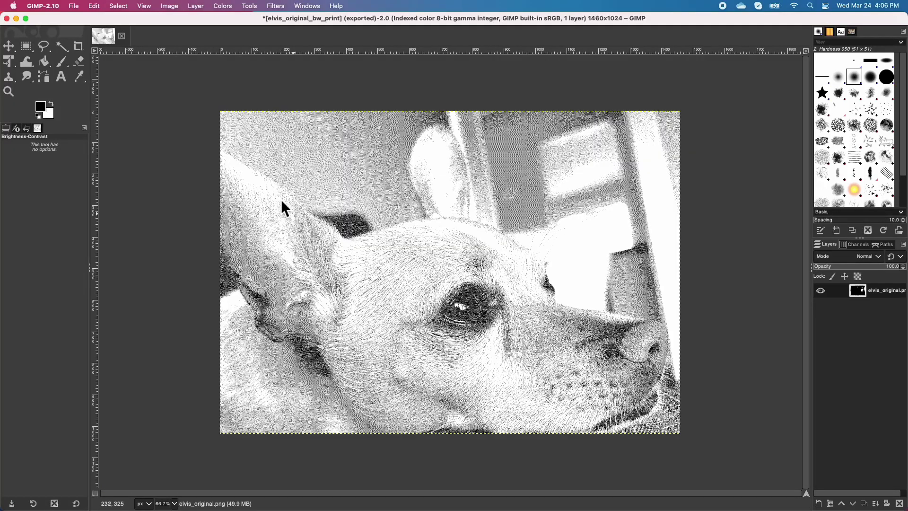
Step: Export the dithered image as elvis_best_bw_print.png with the default PNG settings
click(73, 7)
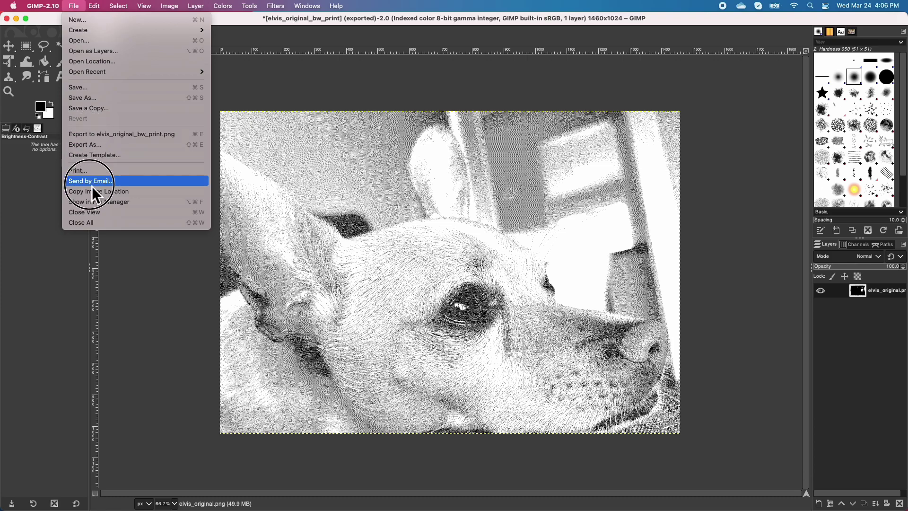
click(92, 145)
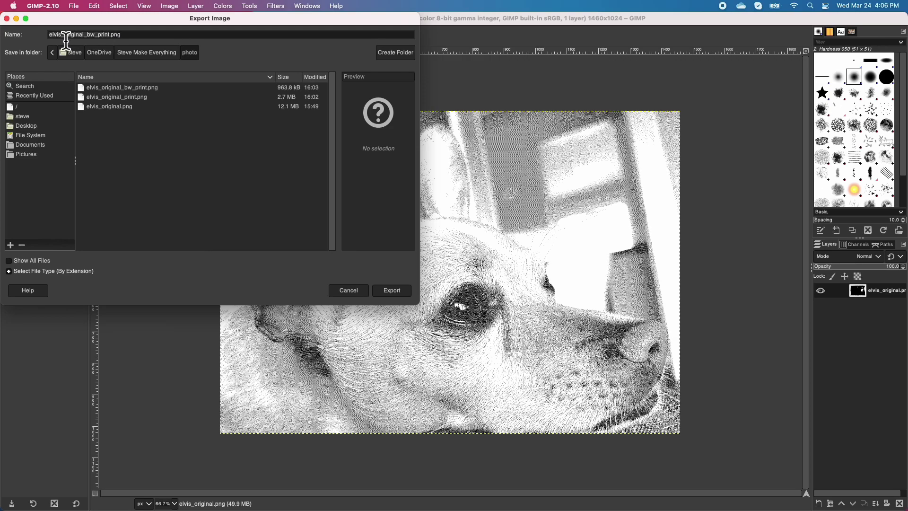
mouse_move(65, 35)
mouse_down()
mouse_move(84, 37)
mouse_move(65, 35)
mouse_up()
text(besty)
key(BackSpace)
click(394, 292)
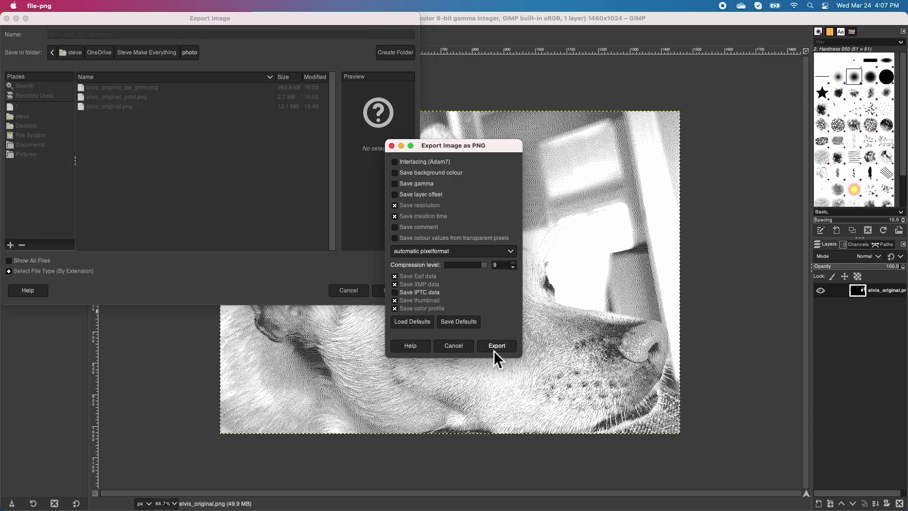
click(496, 345)
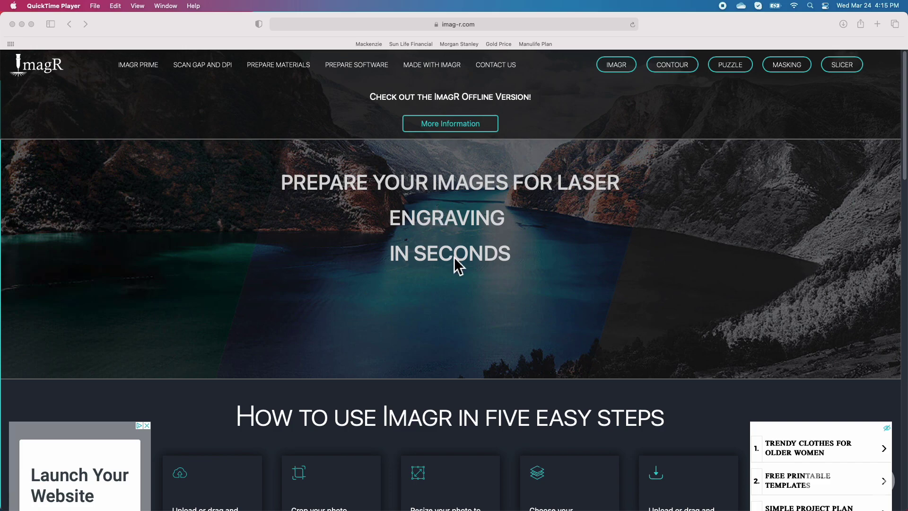
Step: Upload elvis_original_print.png to ImagR, giving a 1460×1024 px image at 150 DPI
scroll(459, 258, down, 10)
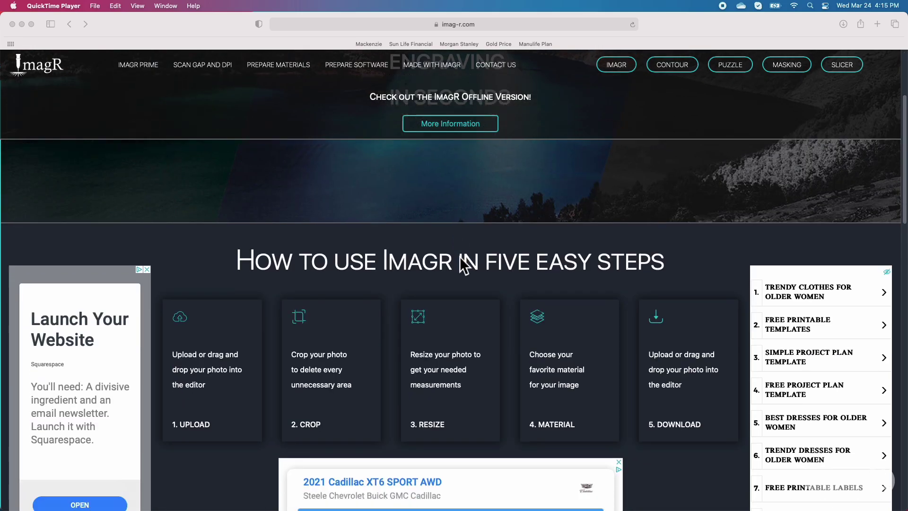
scroll(460, 256, up, 6)
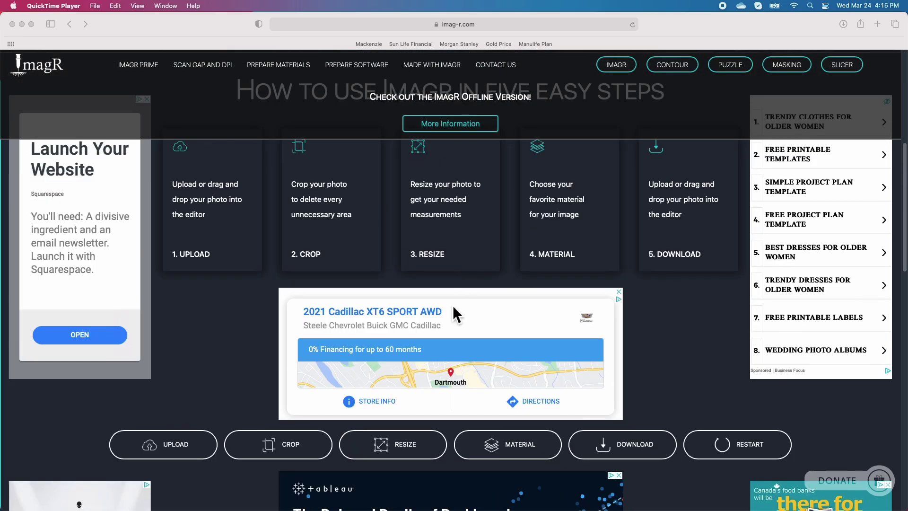
scroll(469, 303, up, 2)
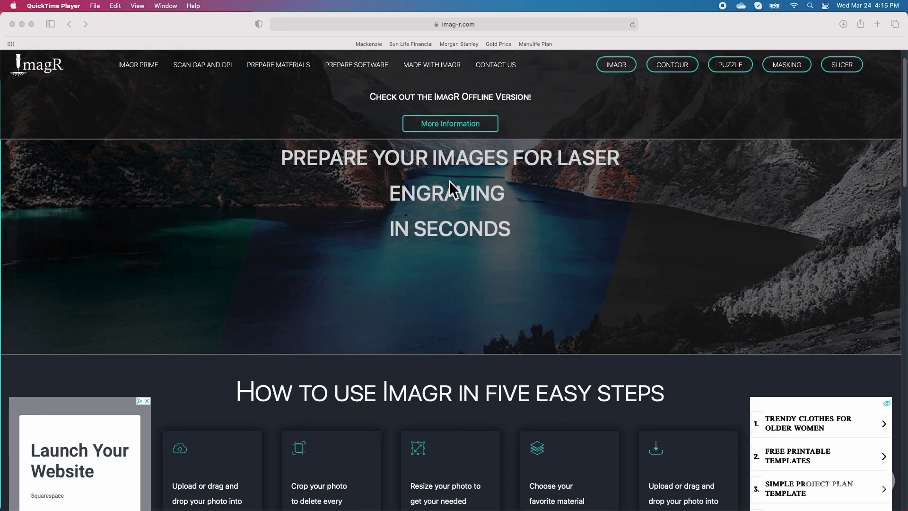
scroll(477, 242, down, 1)
scroll(493, 246, down, 6)
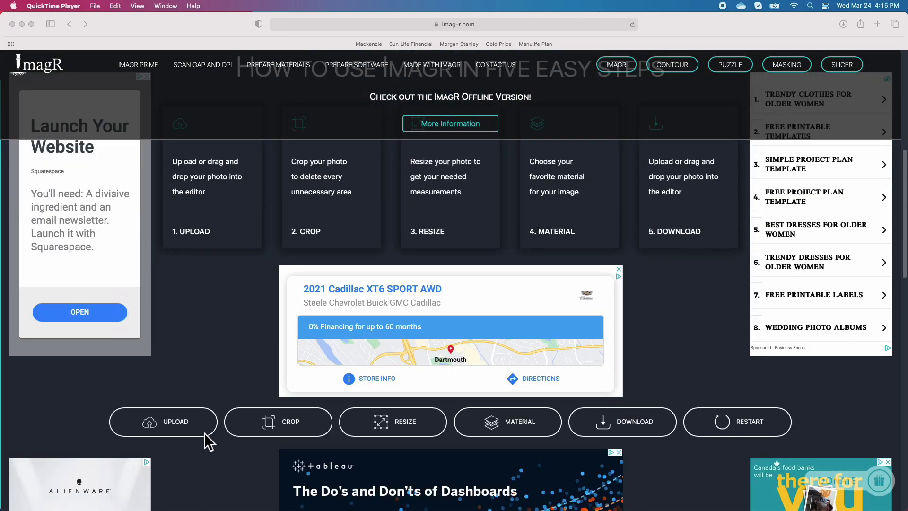
click(179, 425)
click(179, 425)
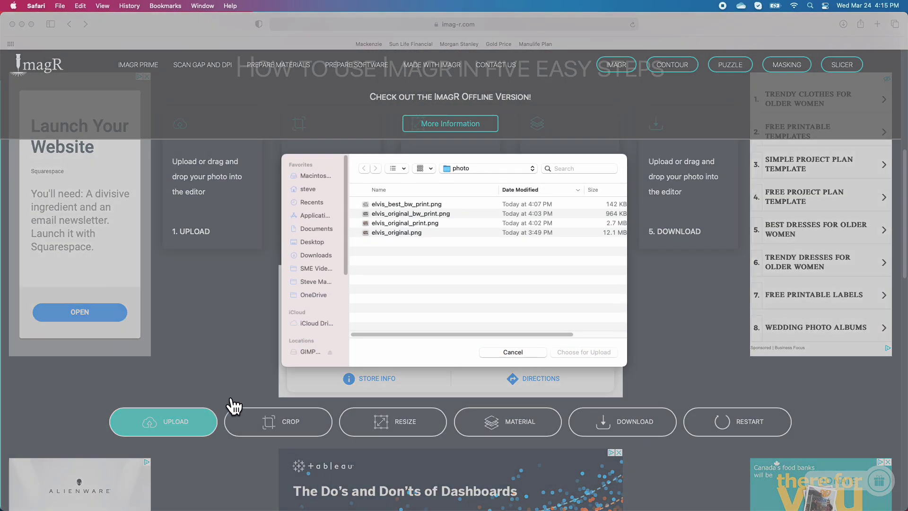
click(405, 224)
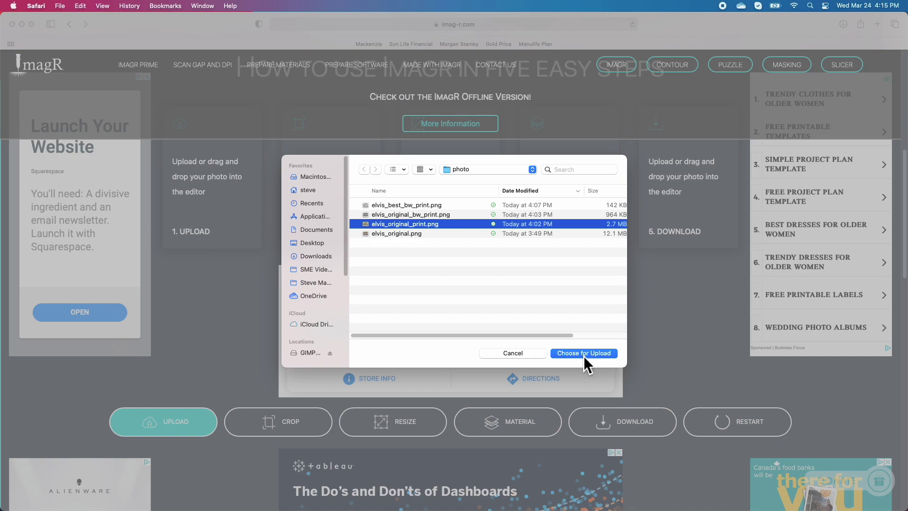
click(411, 215)
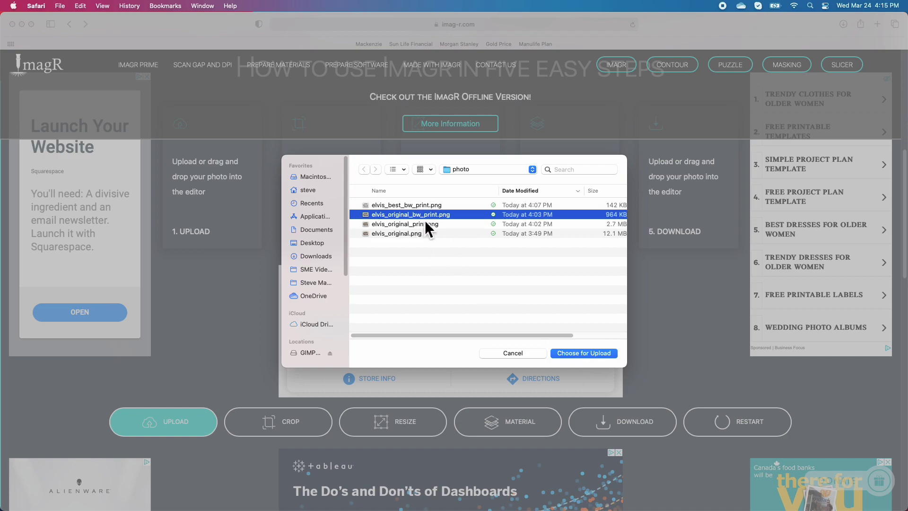
click(410, 224)
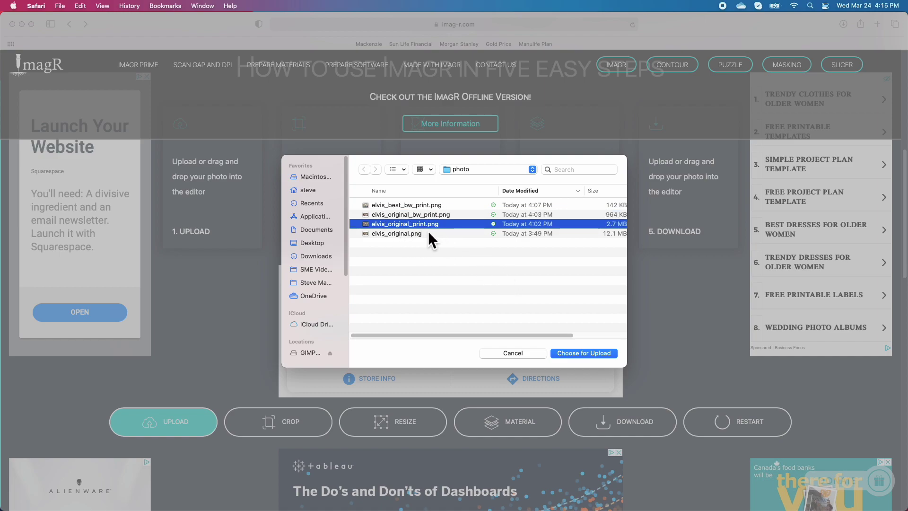
click(588, 355)
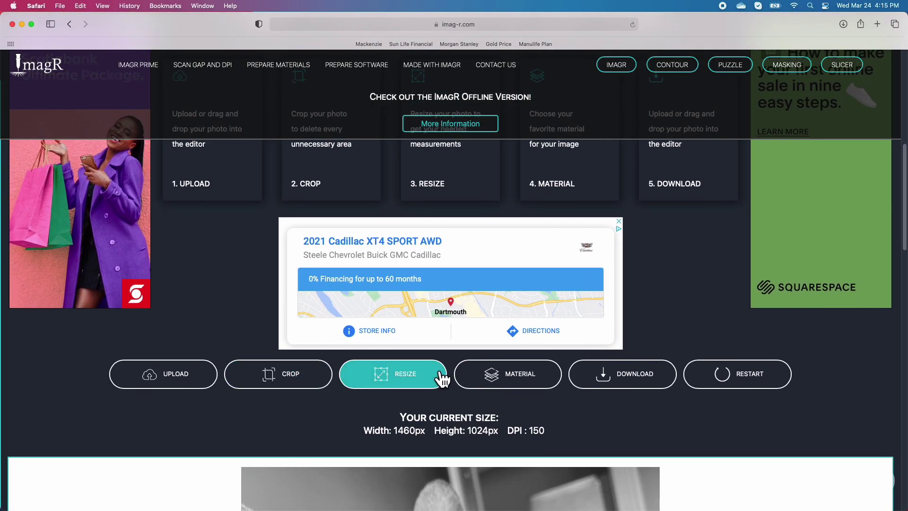
Step: Convert the dog photo using the New Wood material from the NEW materials list
scroll(521, 385, down, 5)
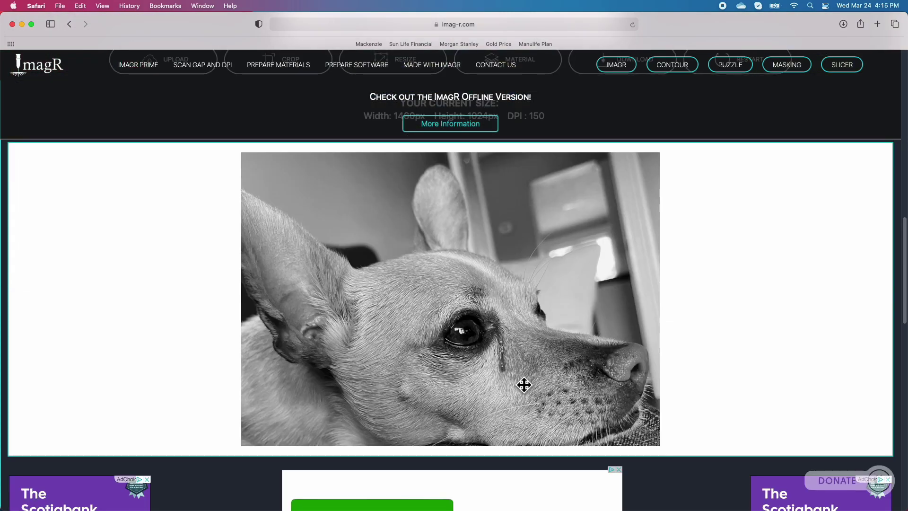
scroll(524, 385, up, 2)
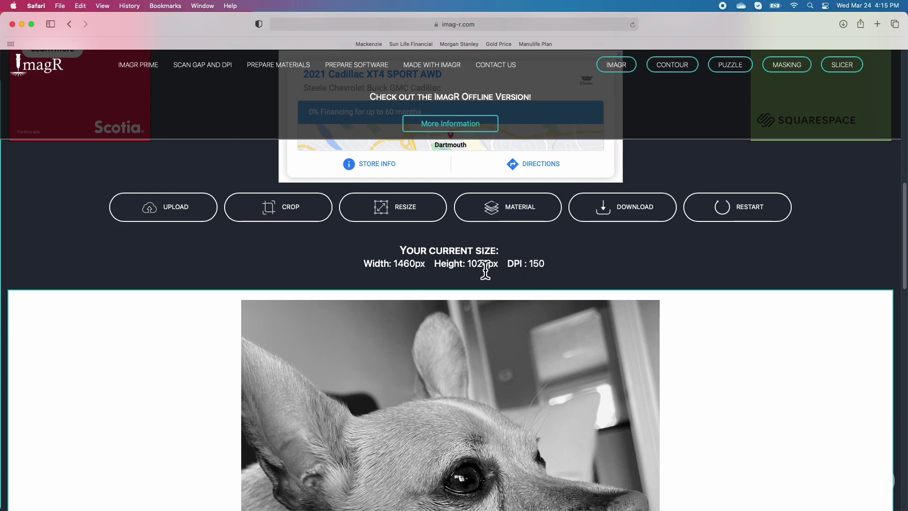
click(516, 215)
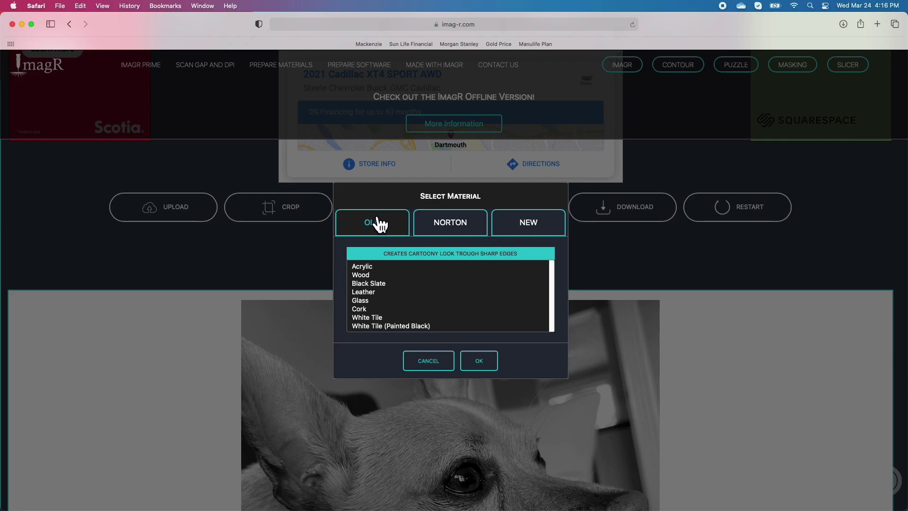
click(453, 228)
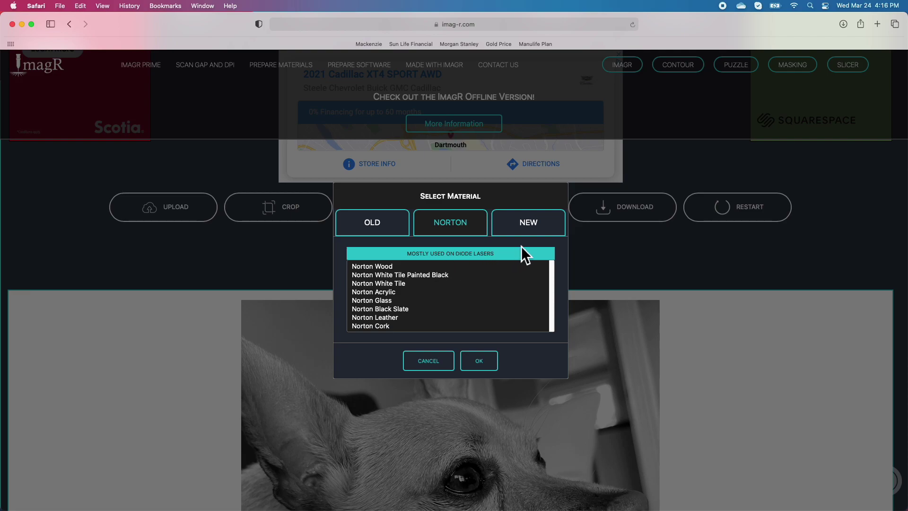
click(537, 223)
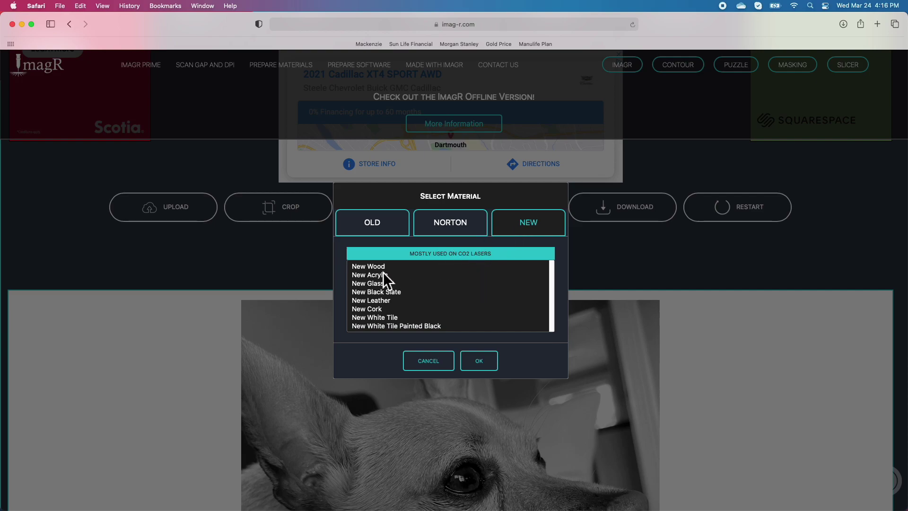
click(368, 269)
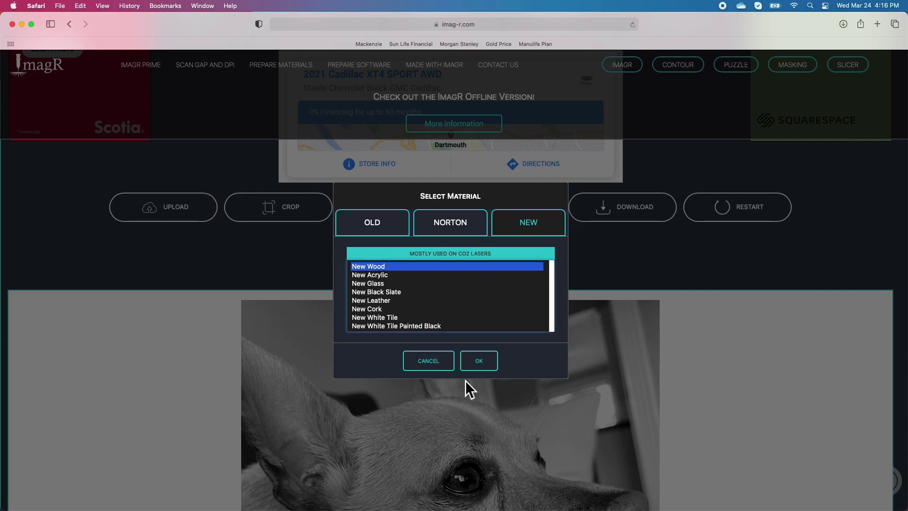
click(483, 362)
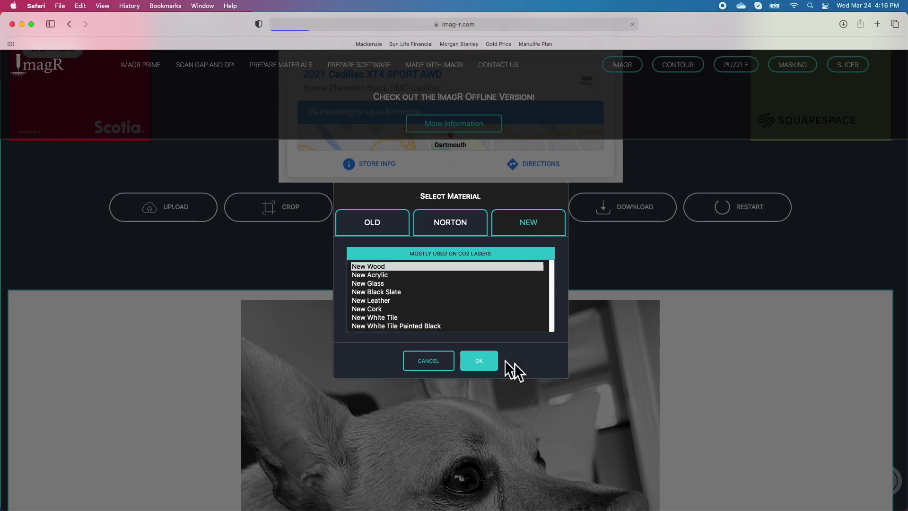
Step: Scroll down to the New Wood engraving preview beside the grayscale original
scroll(543, 362, down, 5)
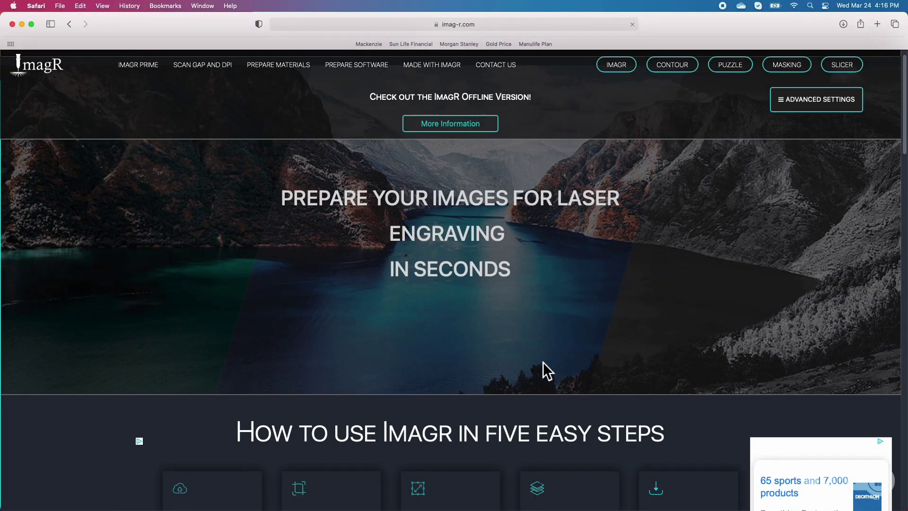
scroll(542, 362, down, 4)
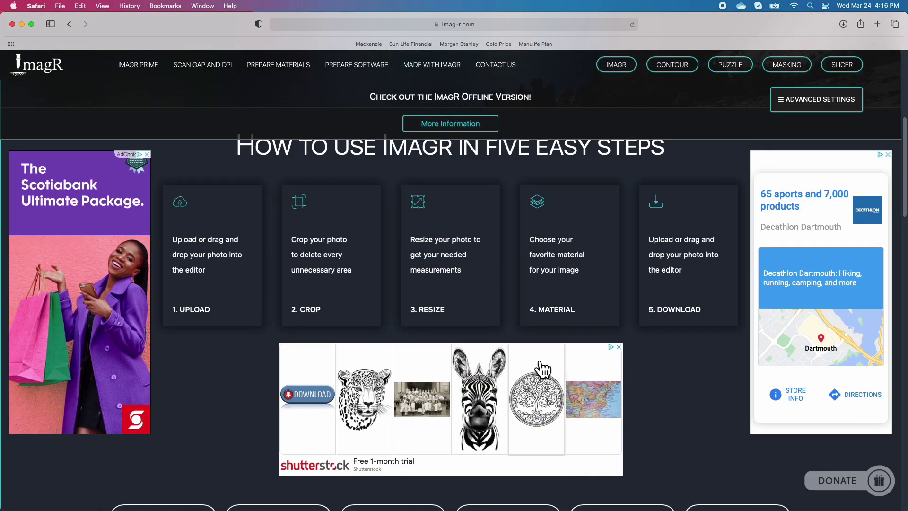
scroll(542, 367, down, 4)
scroll(540, 359, down, 10)
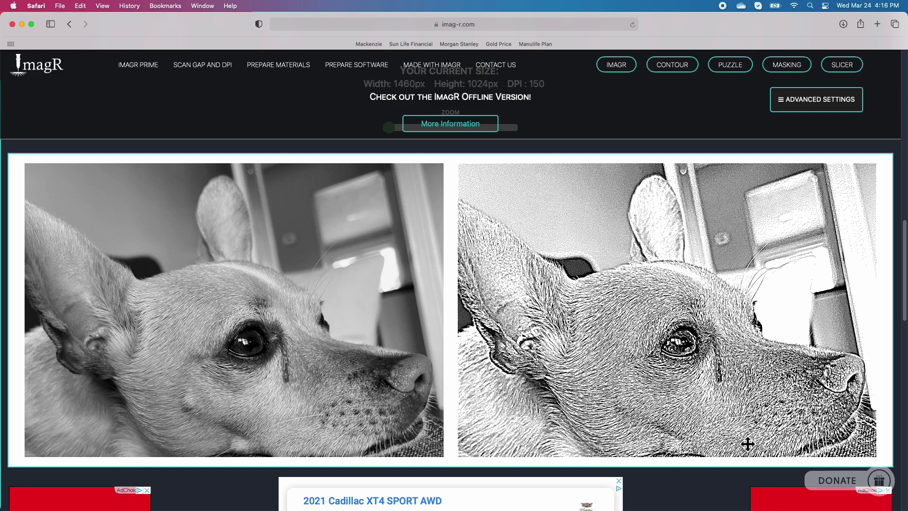
scroll(822, 408, up, 1)
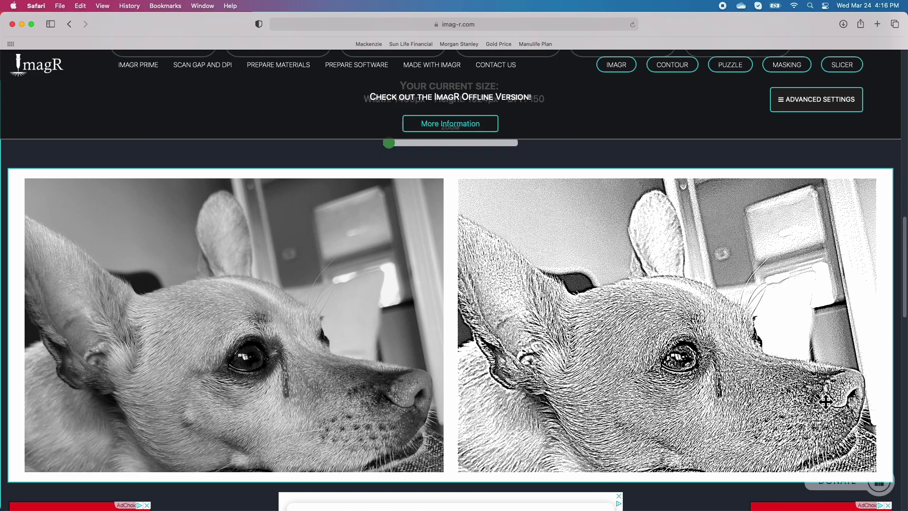
scroll(825, 401, down, 3)
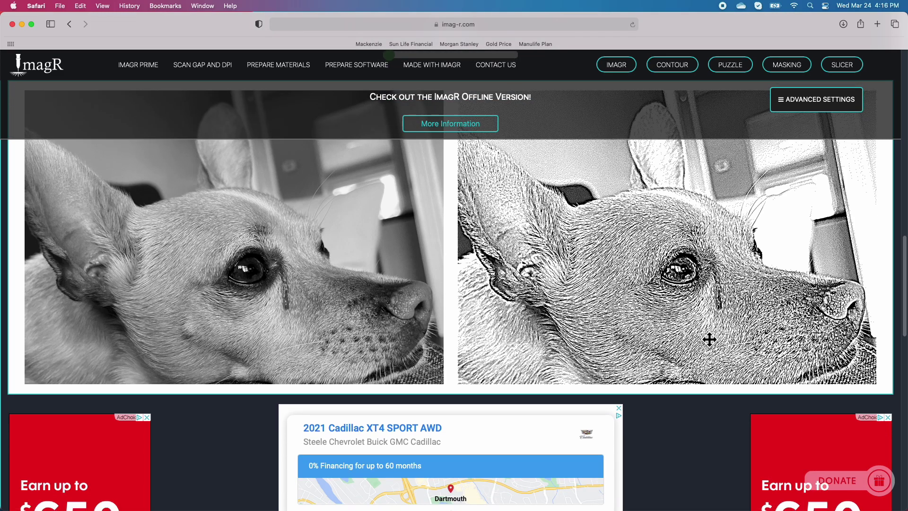
scroll(709, 339, down, 5)
scroll(705, 338, up, 10)
scroll(703, 333, down, 3)
scroll(705, 334, up, 5)
scroll(709, 339, up, 3)
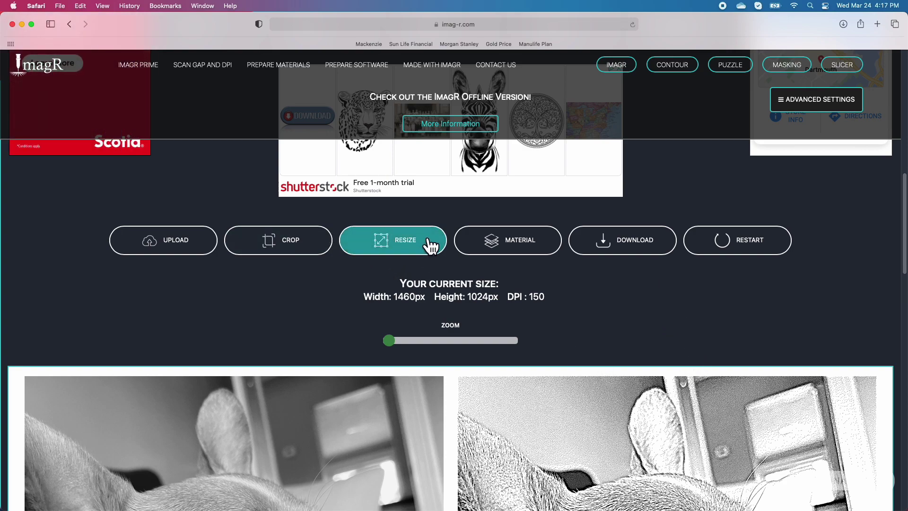
Step: Download the converted image as PNG and open elvis_original_print1055.png in Preview
click(625, 254)
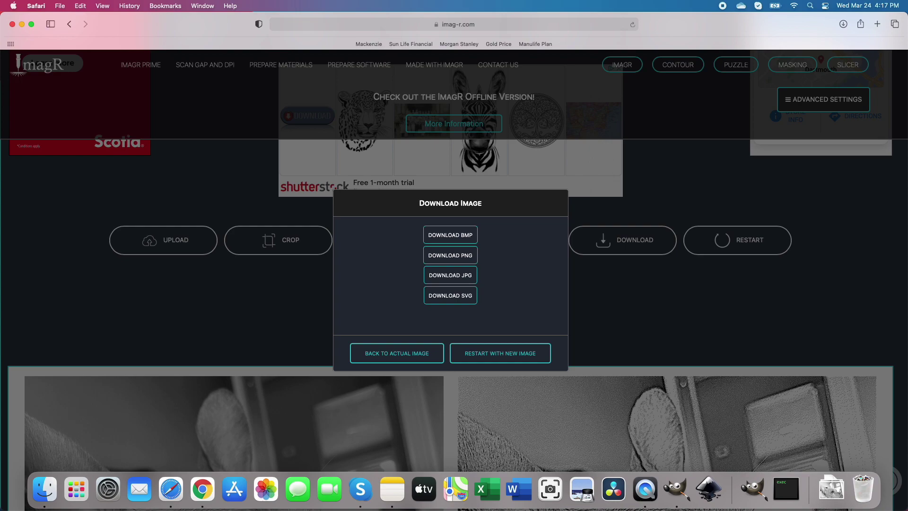
click(832, 489)
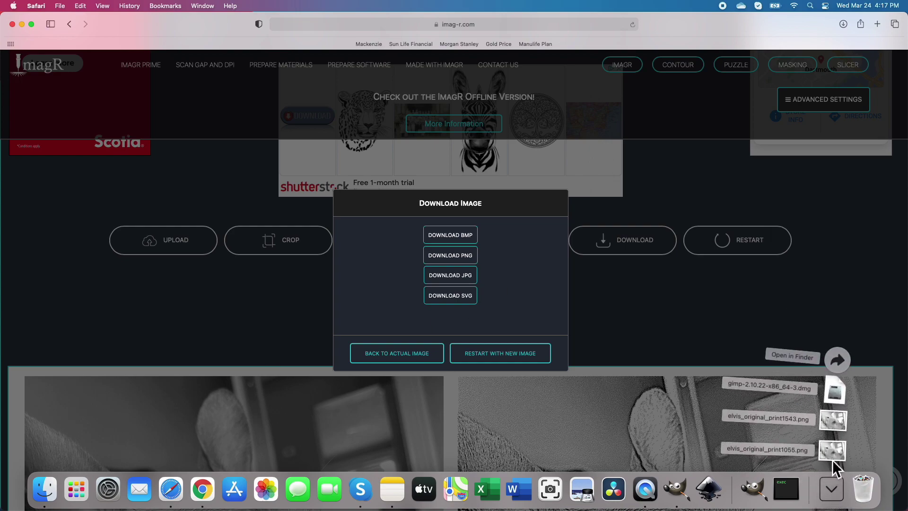
click(832, 451)
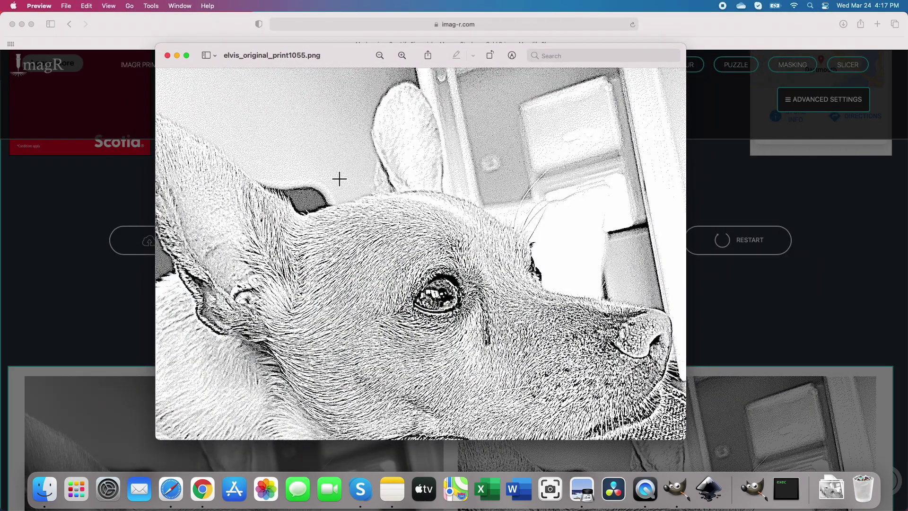
Step: Export the image from Preview as a PNG renamed elvis_imag-r
click(66, 6)
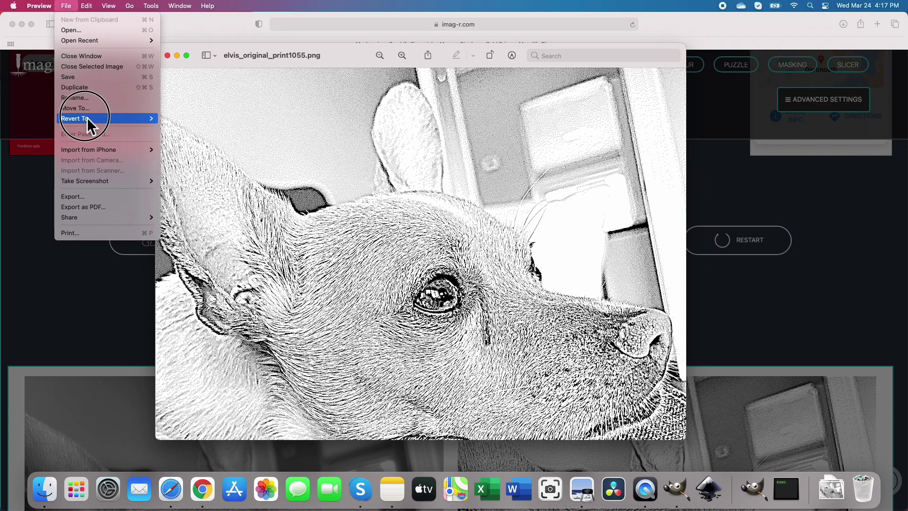
click(84, 197)
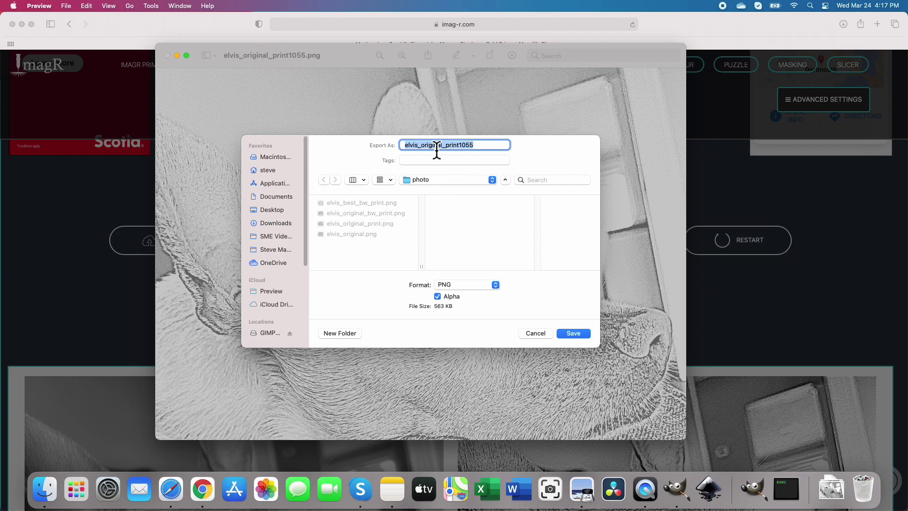
drag(421, 146, 507, 150)
text(imag-r)
click(572, 333)
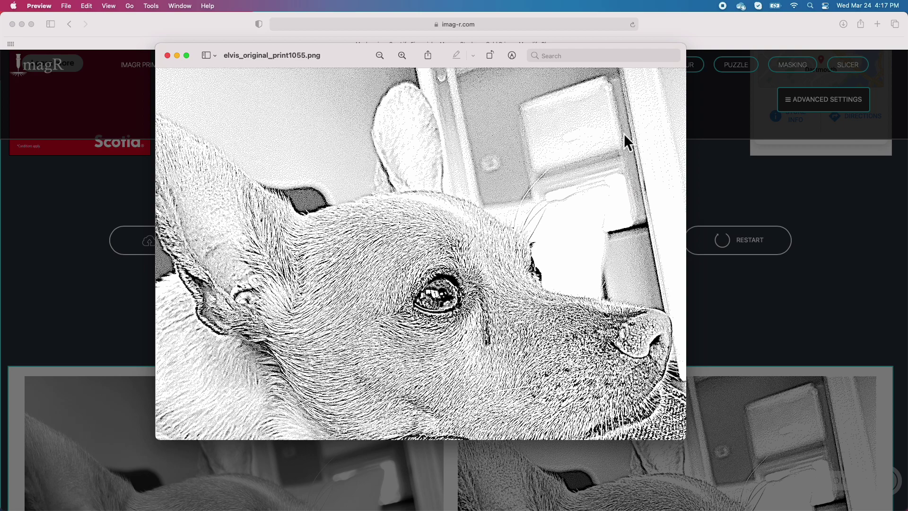
drag(350, 55, 407, 123)
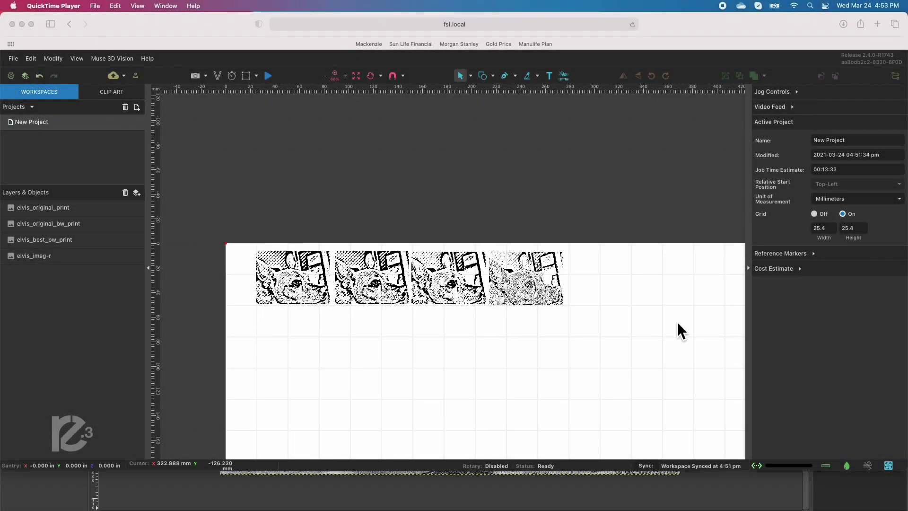
Step: Check all four dog images show 100% power and 100% speed, ending on the first
click(293, 280)
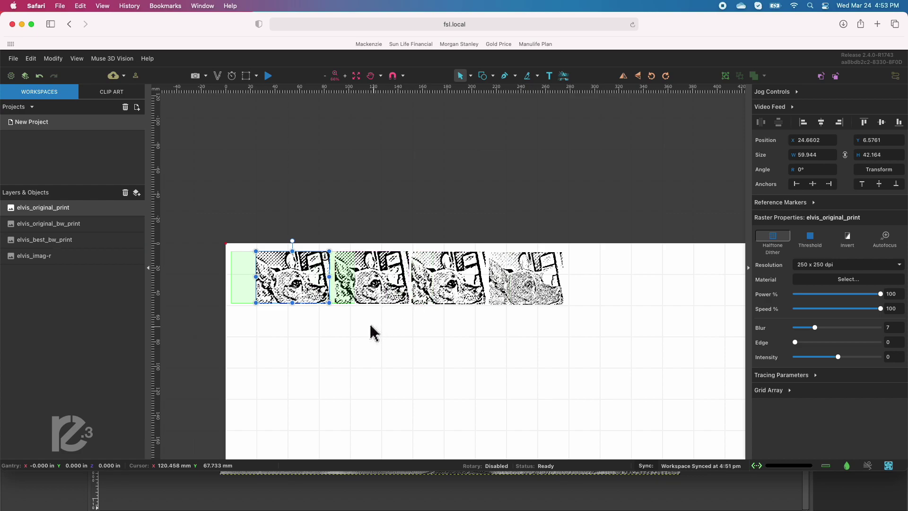
click(373, 292)
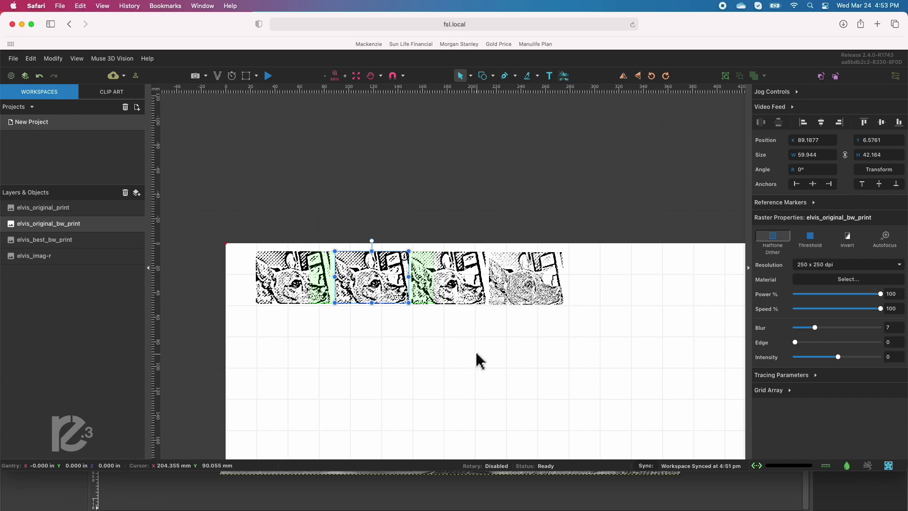
click(450, 299)
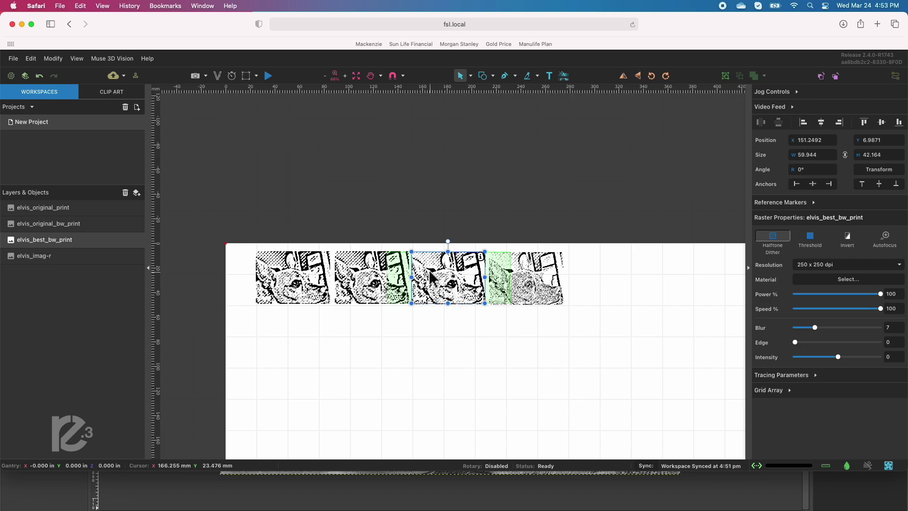
click(526, 288)
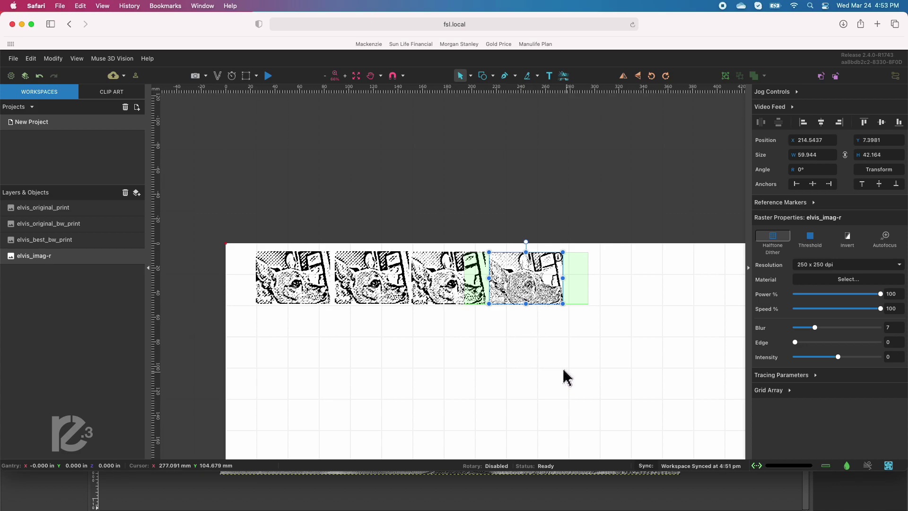
click(310, 291)
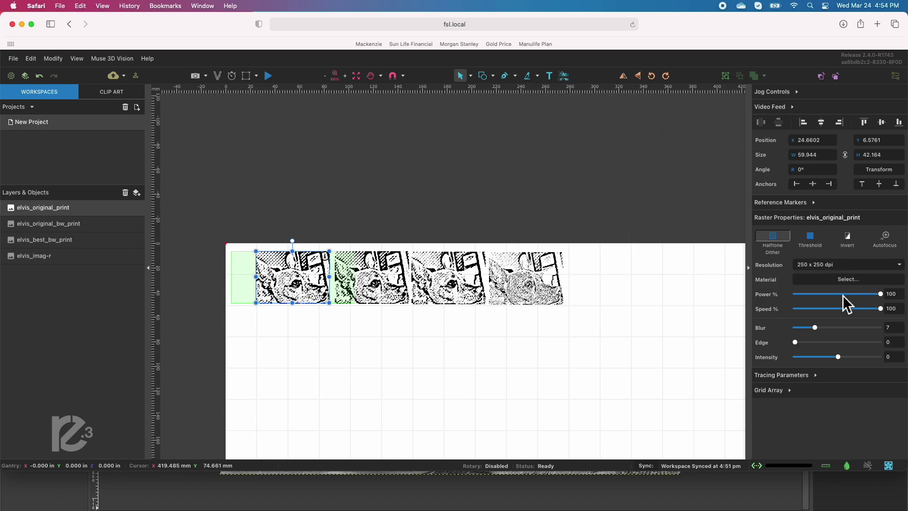
Step: Set the first dog image, elvis_original_print, to 89% power and 70% speed
click(879, 294)
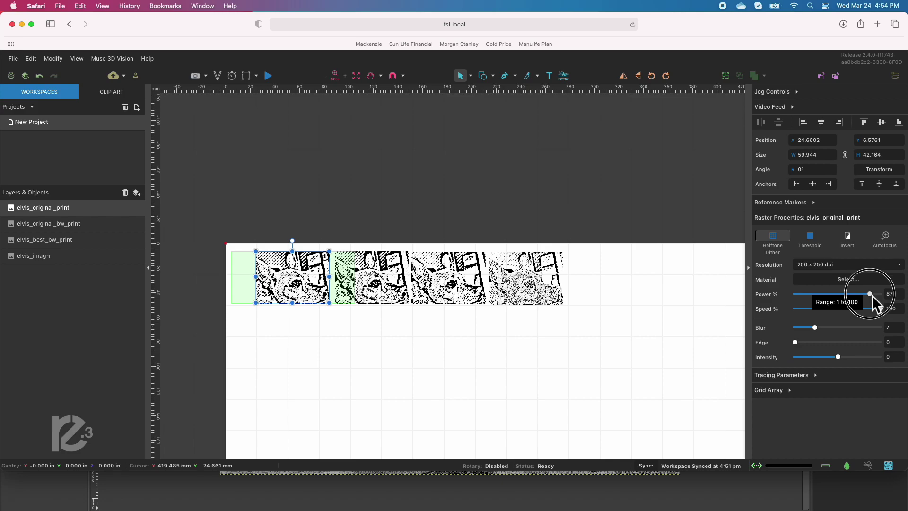
drag(873, 296, 855, 309)
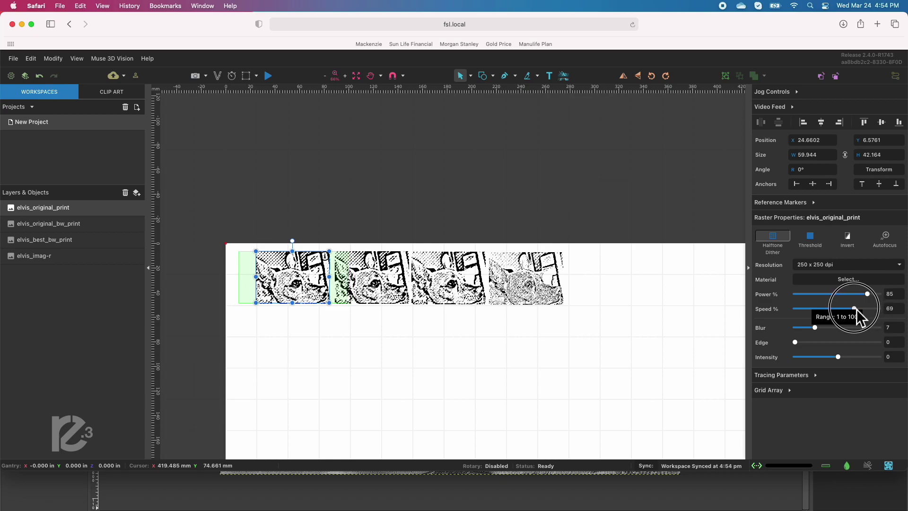
drag(855, 309, 857, 310)
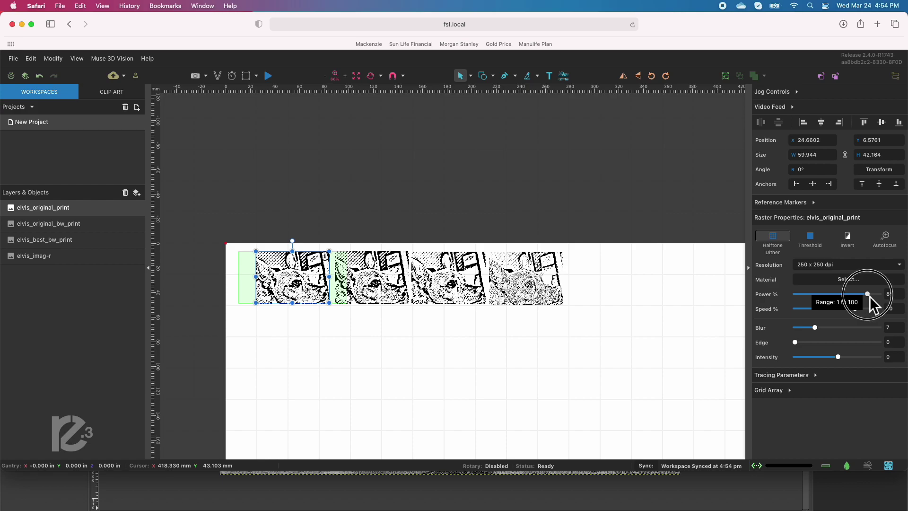
click(870, 296)
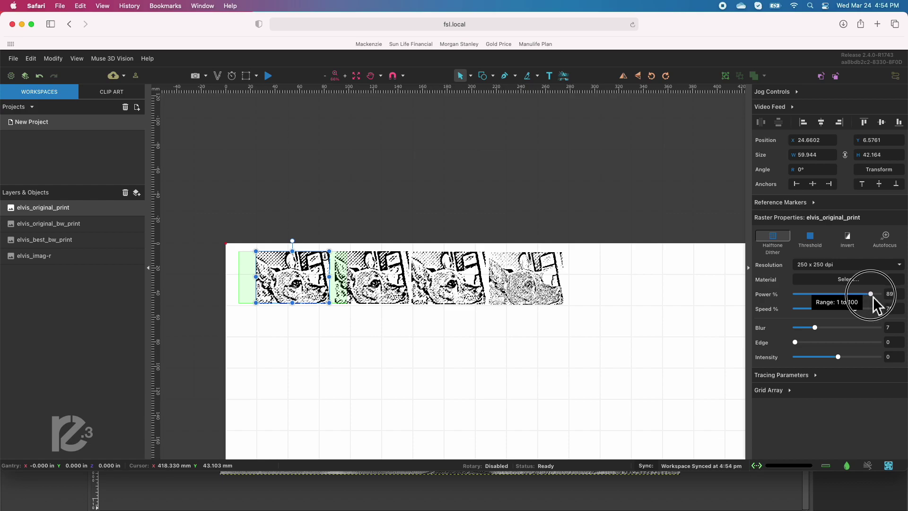
Step: Set the second dog image, elvis_original_bw_print, to 88% power and 70% speed
click(384, 285)
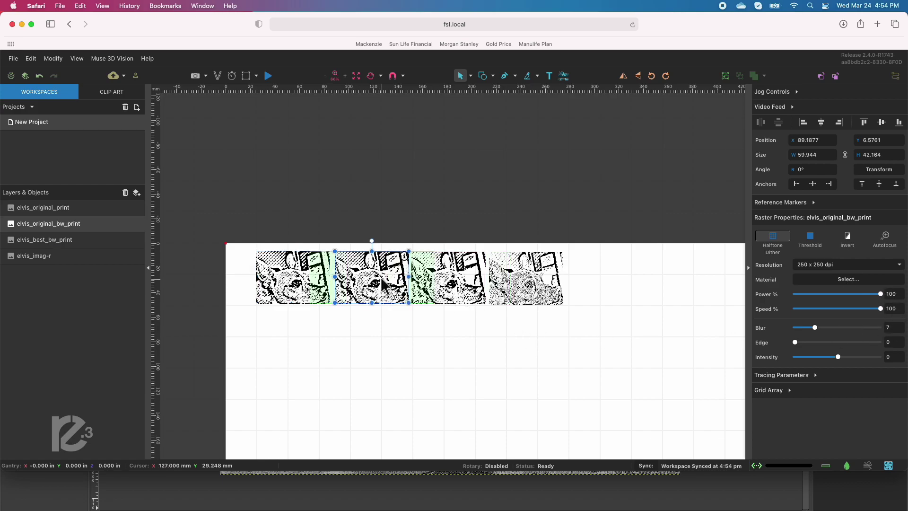
click(897, 295)
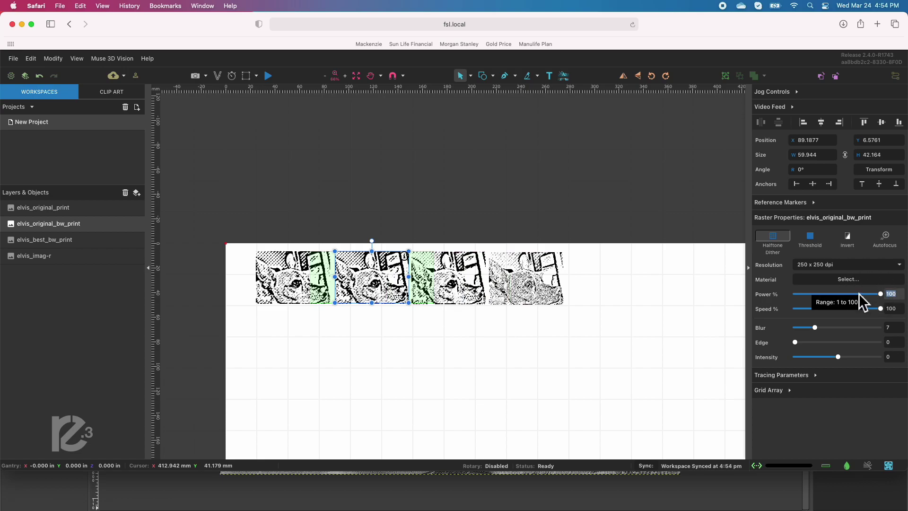
key(BackSpace)
key(BackSpace)
key(BackSpace)
text(88)
click(874, 313)
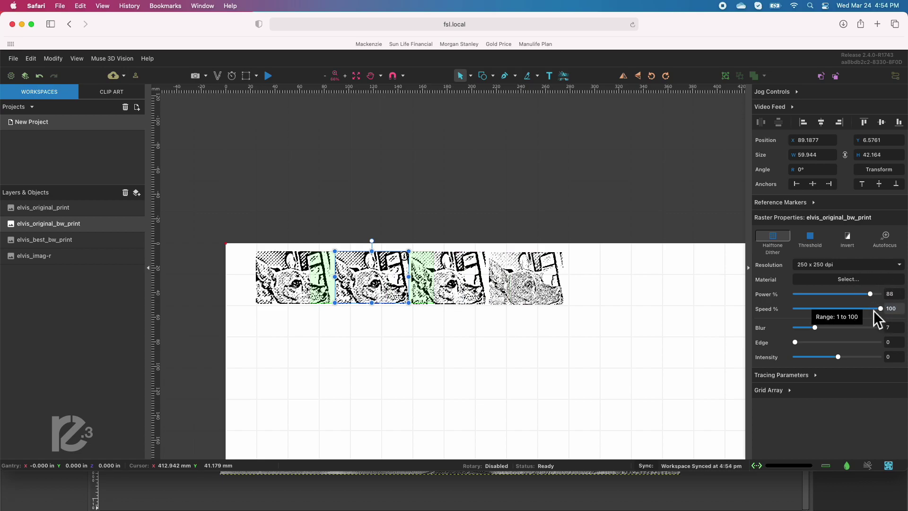
text(70)
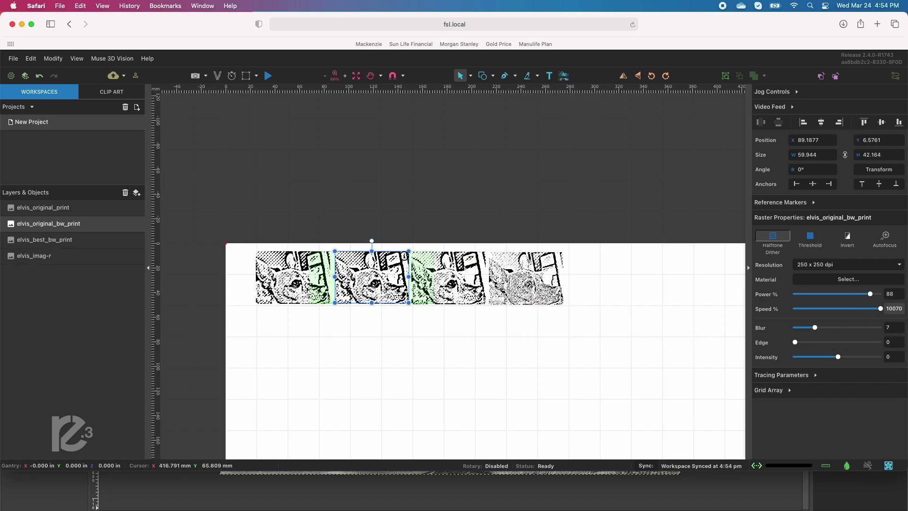
double_click(900, 310)
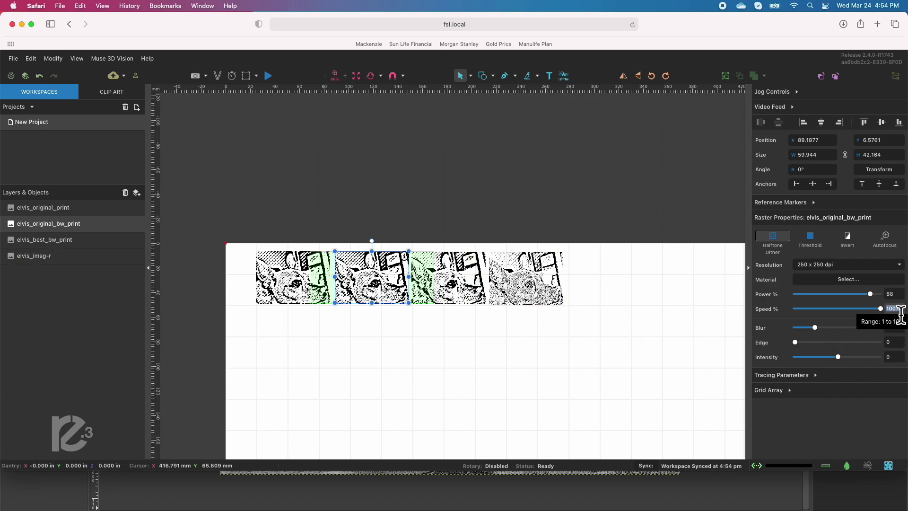
text(70)
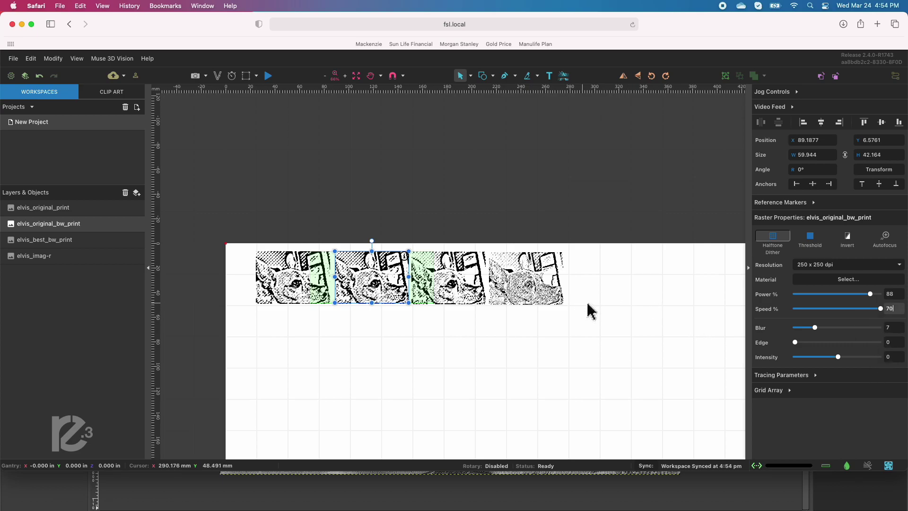
Step: Set the third dog image, elvis_best_bw_print, to 88% power and 70% speed
click(465, 297)
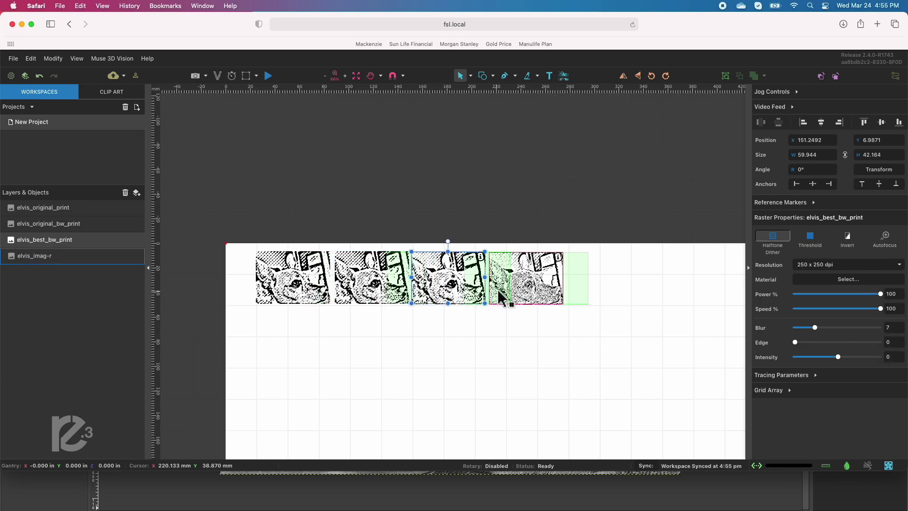
click(372, 277)
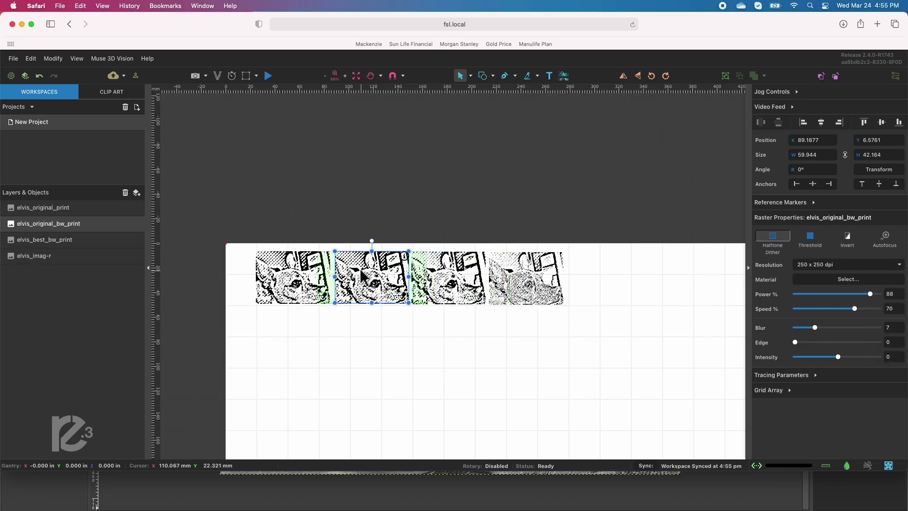
click(454, 284)
click(895, 294)
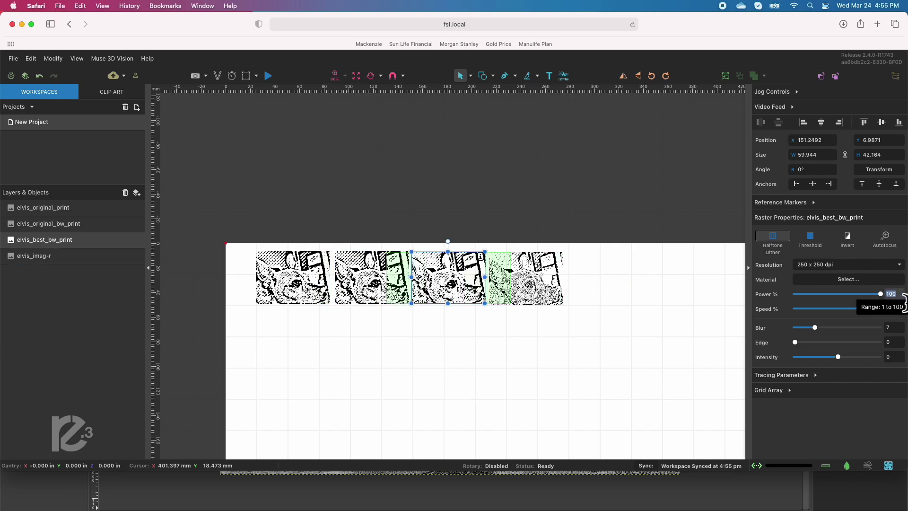
text(88)
click(895, 309)
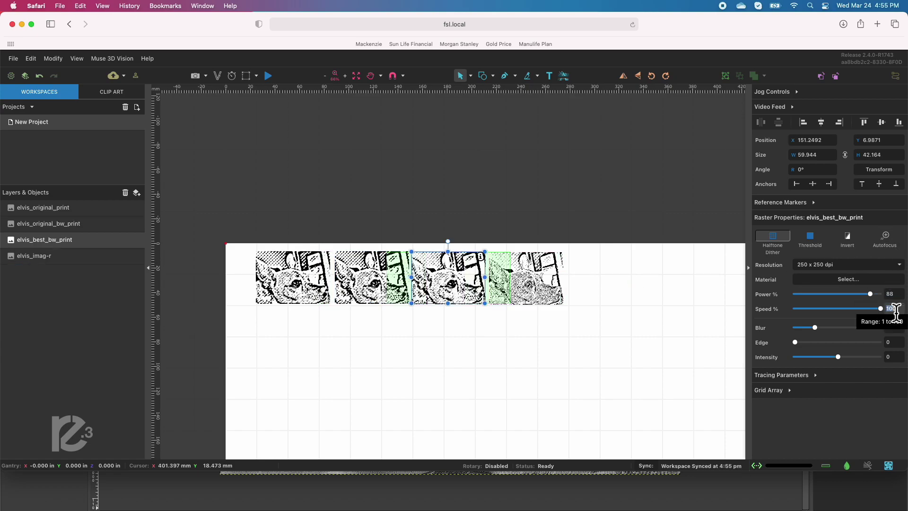
text(70)
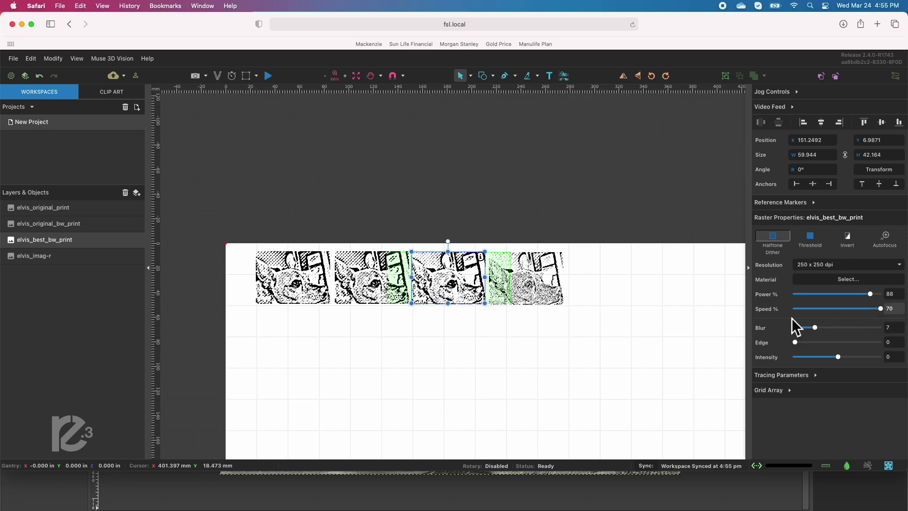
Step: Set elvis_imag-r to 88% power and 70% speed, then deselect all images
click(561, 274)
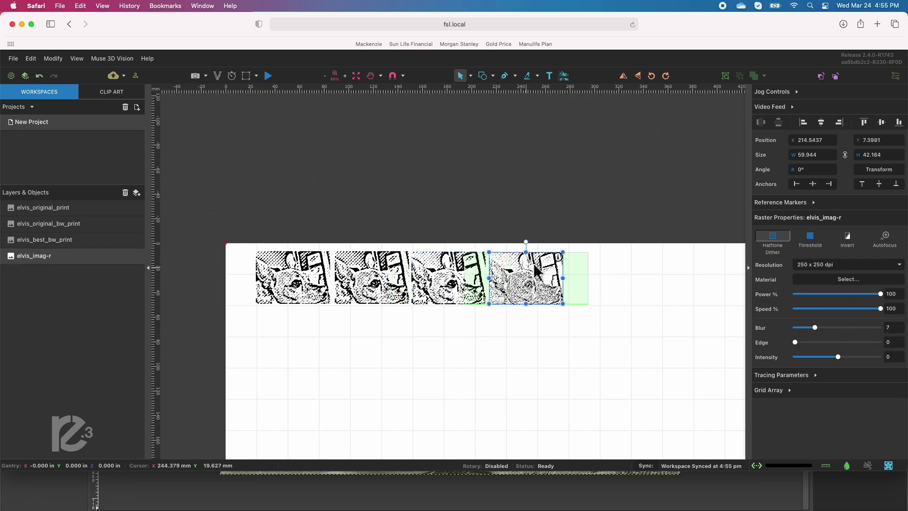
click(892, 293)
text(88)
key(Tab)
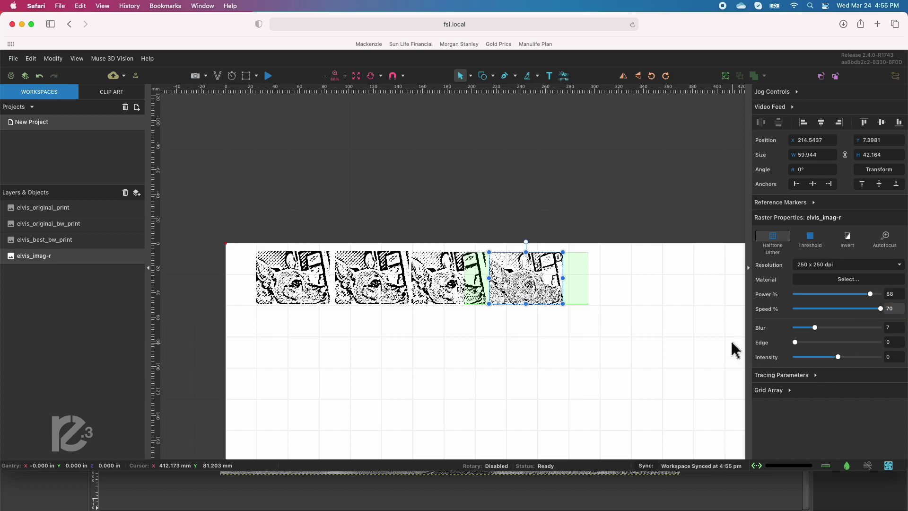
key(Return)
click(482, 352)
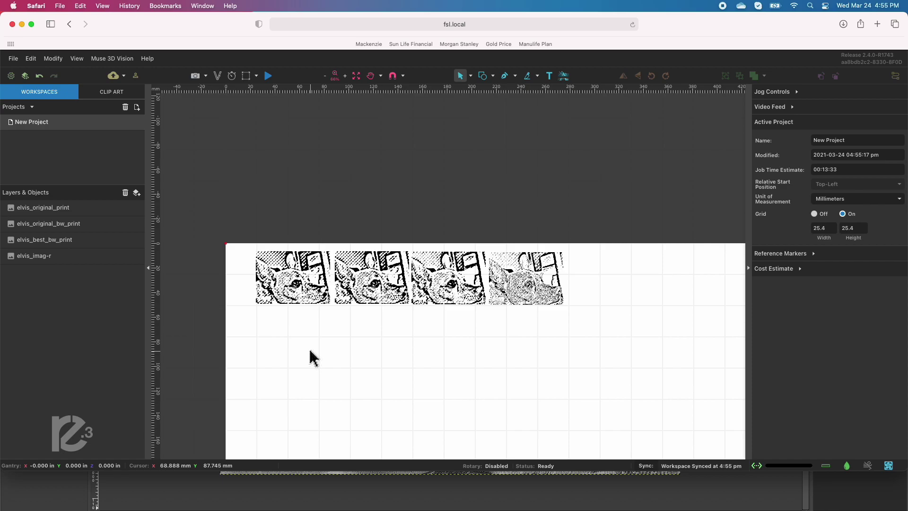
click(328, 286)
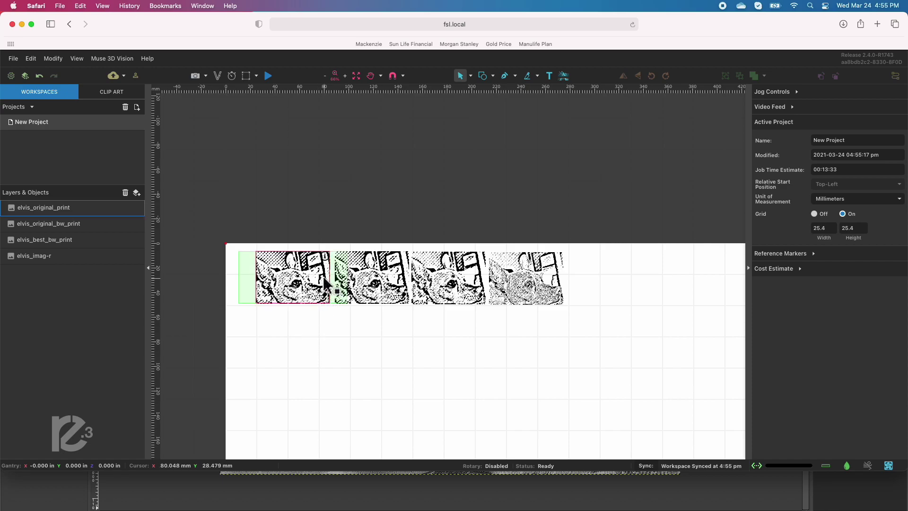
key(Escape)
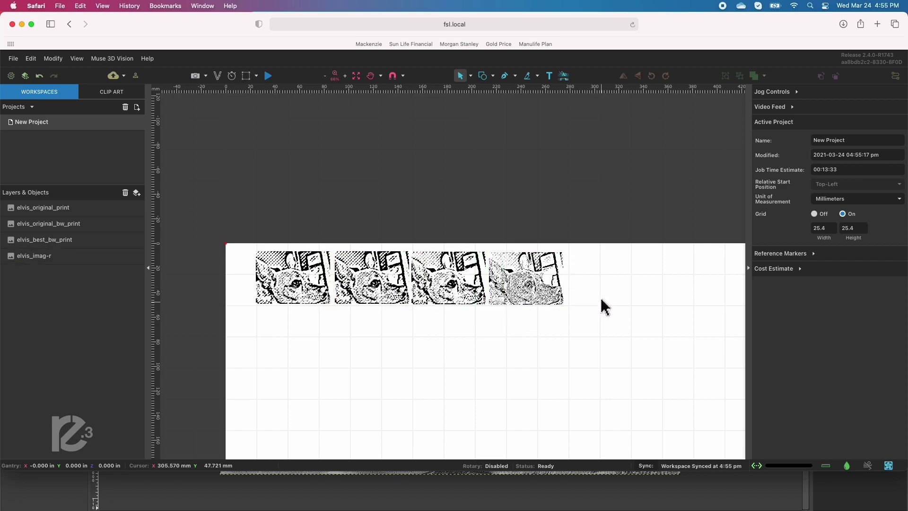